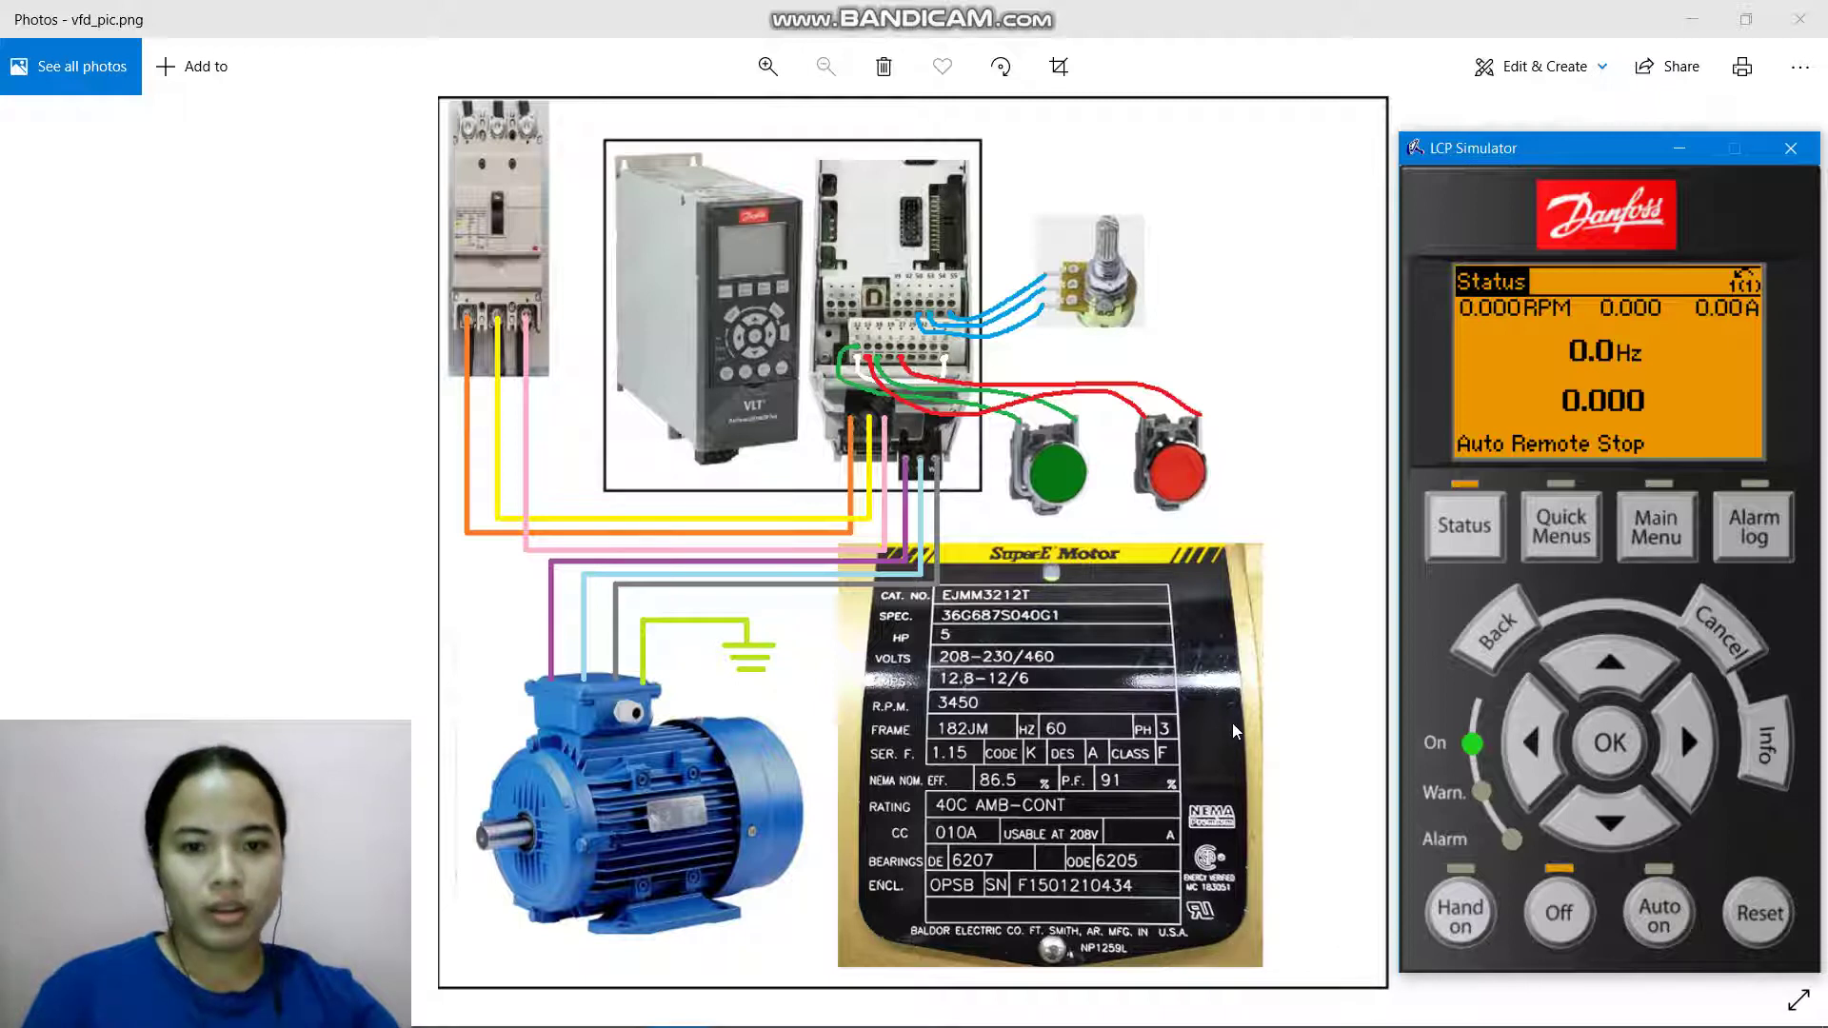
# Put the drive in Off and scroll the Main Menu down to 14-** Special Functions
pyautogui.click(1561, 913)
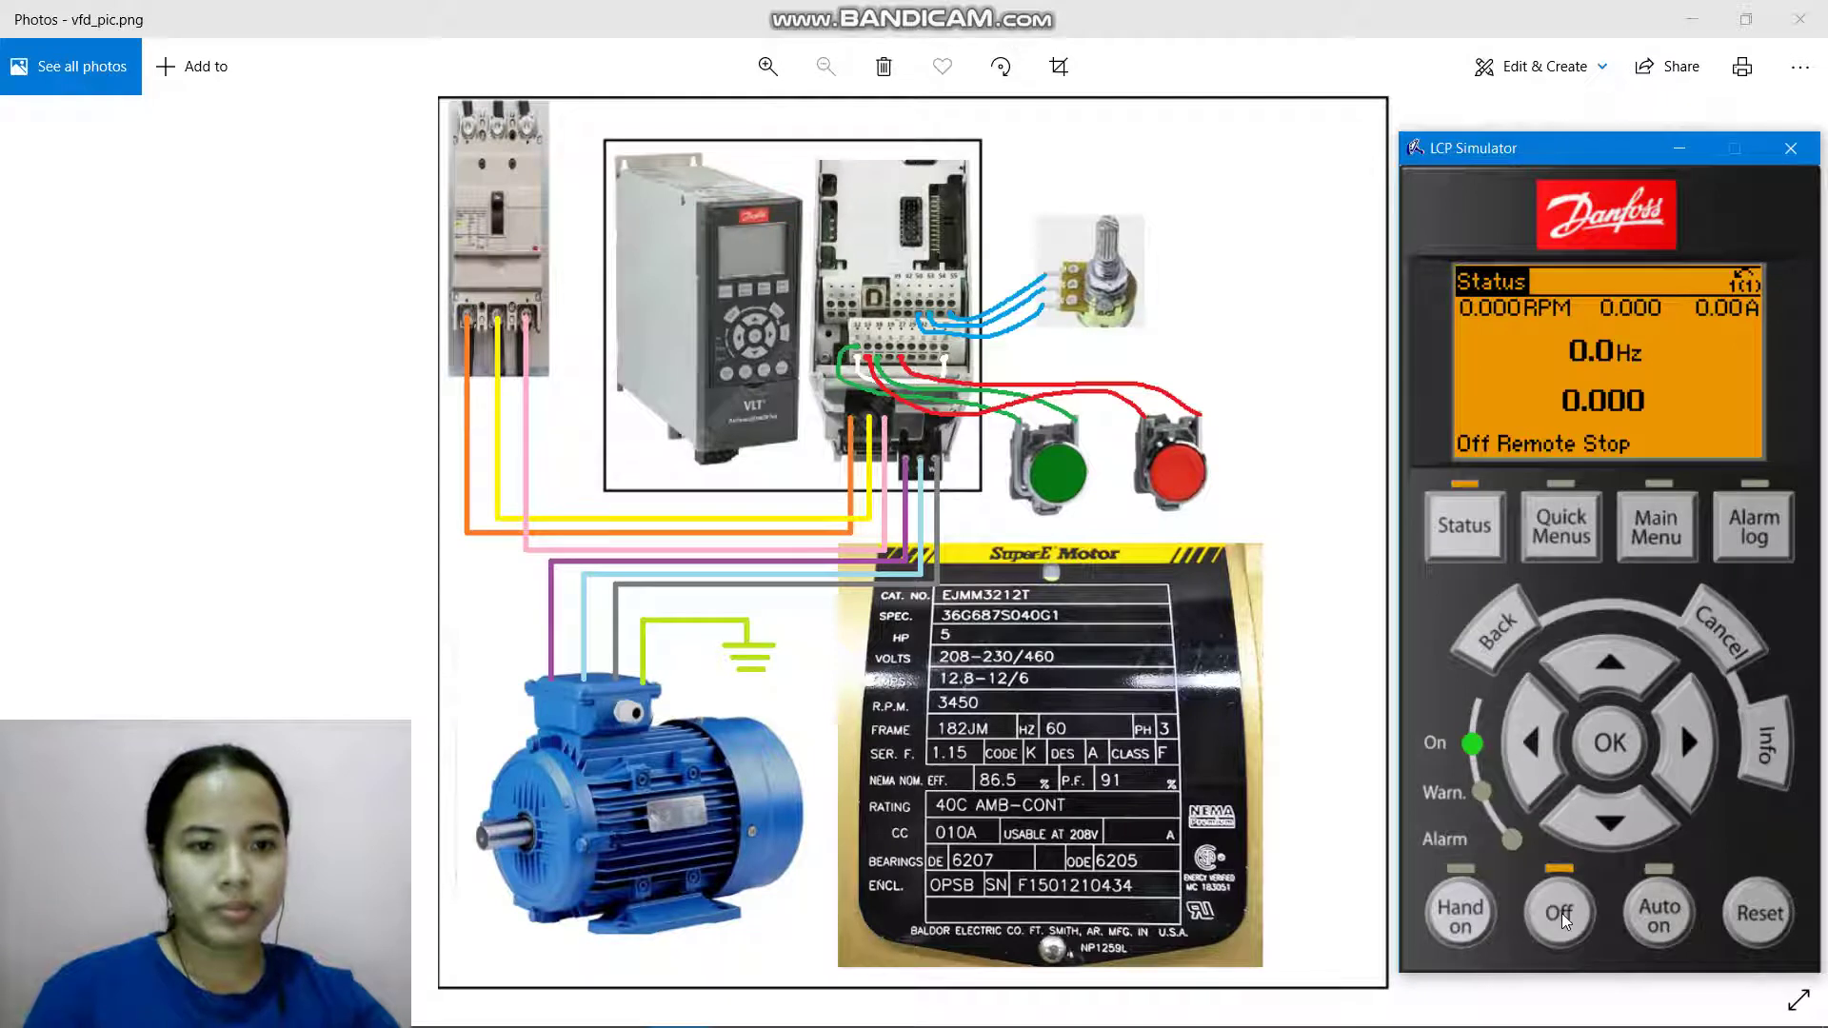
pyautogui.click(1670, 528)
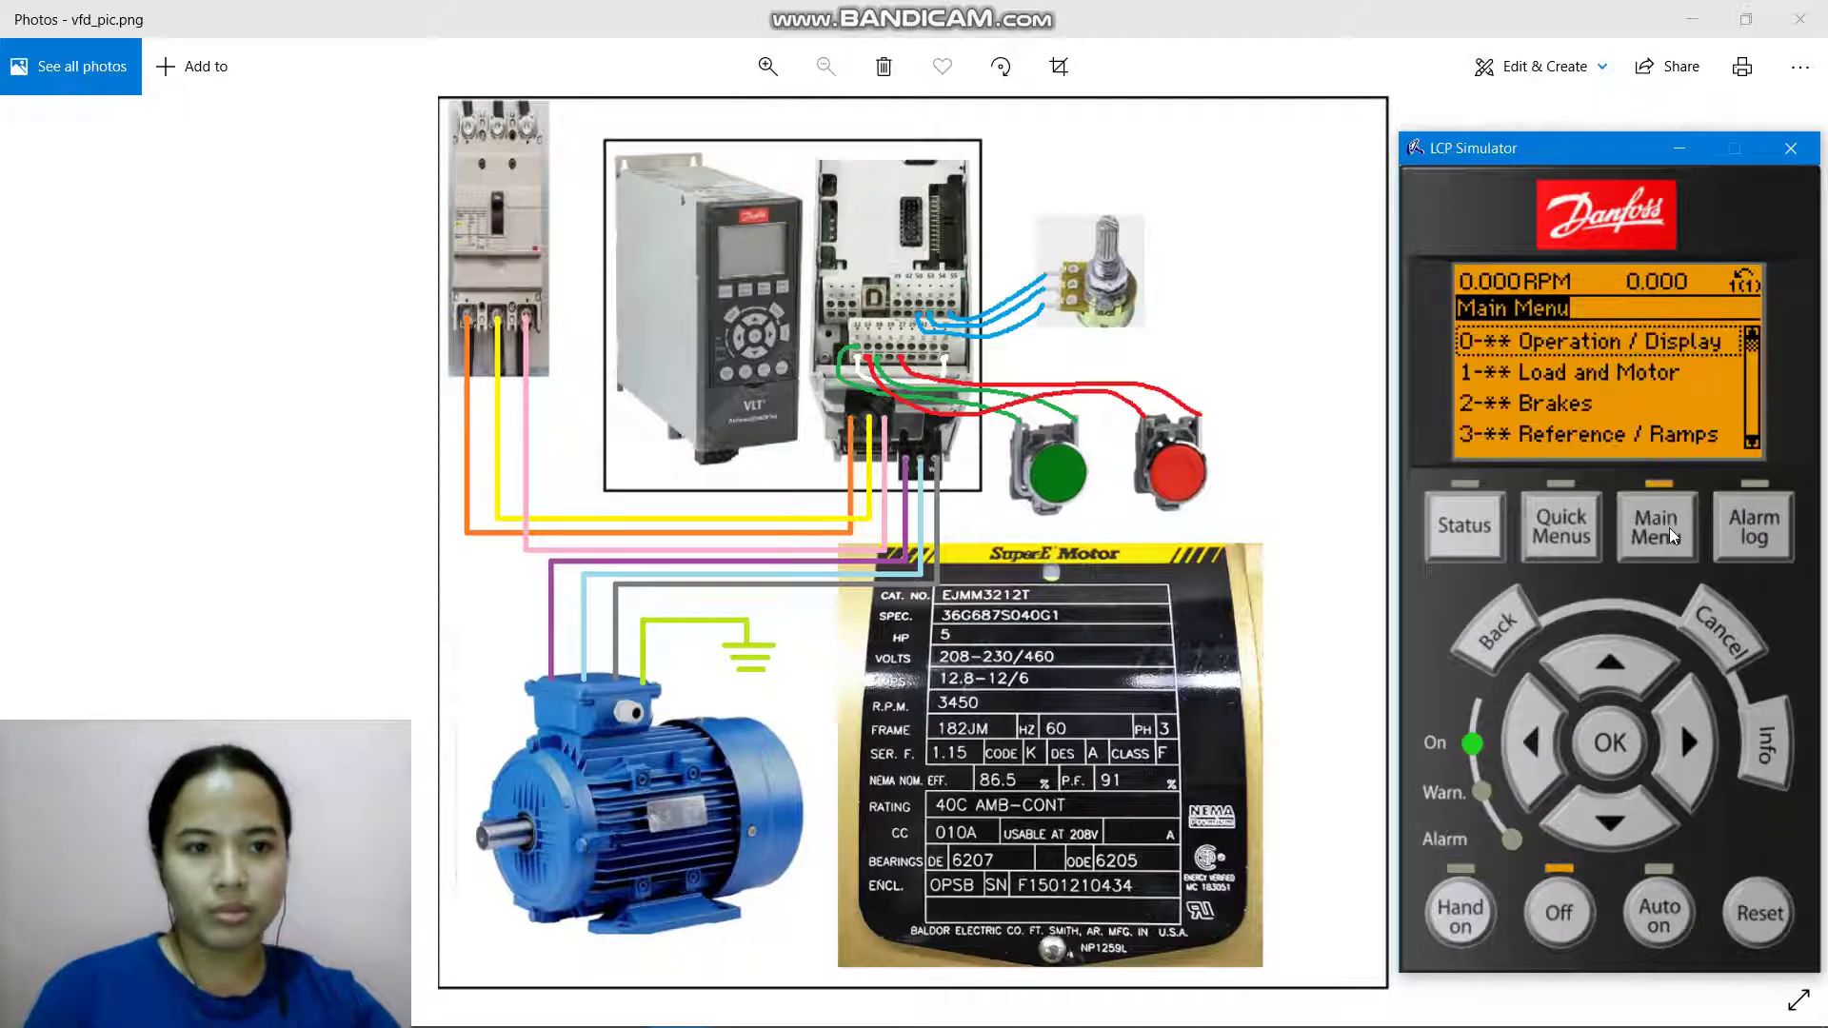
pyautogui.click(1601, 827)
pyautogui.click(1601, 827)
pyautogui.click(1600, 828)
pyautogui.click(1600, 827)
pyautogui.click(1603, 827)
pyautogui.click(1606, 827)
pyautogui.click(1606, 827)
pyautogui.click(1606, 827)
pyautogui.click(1606, 827)
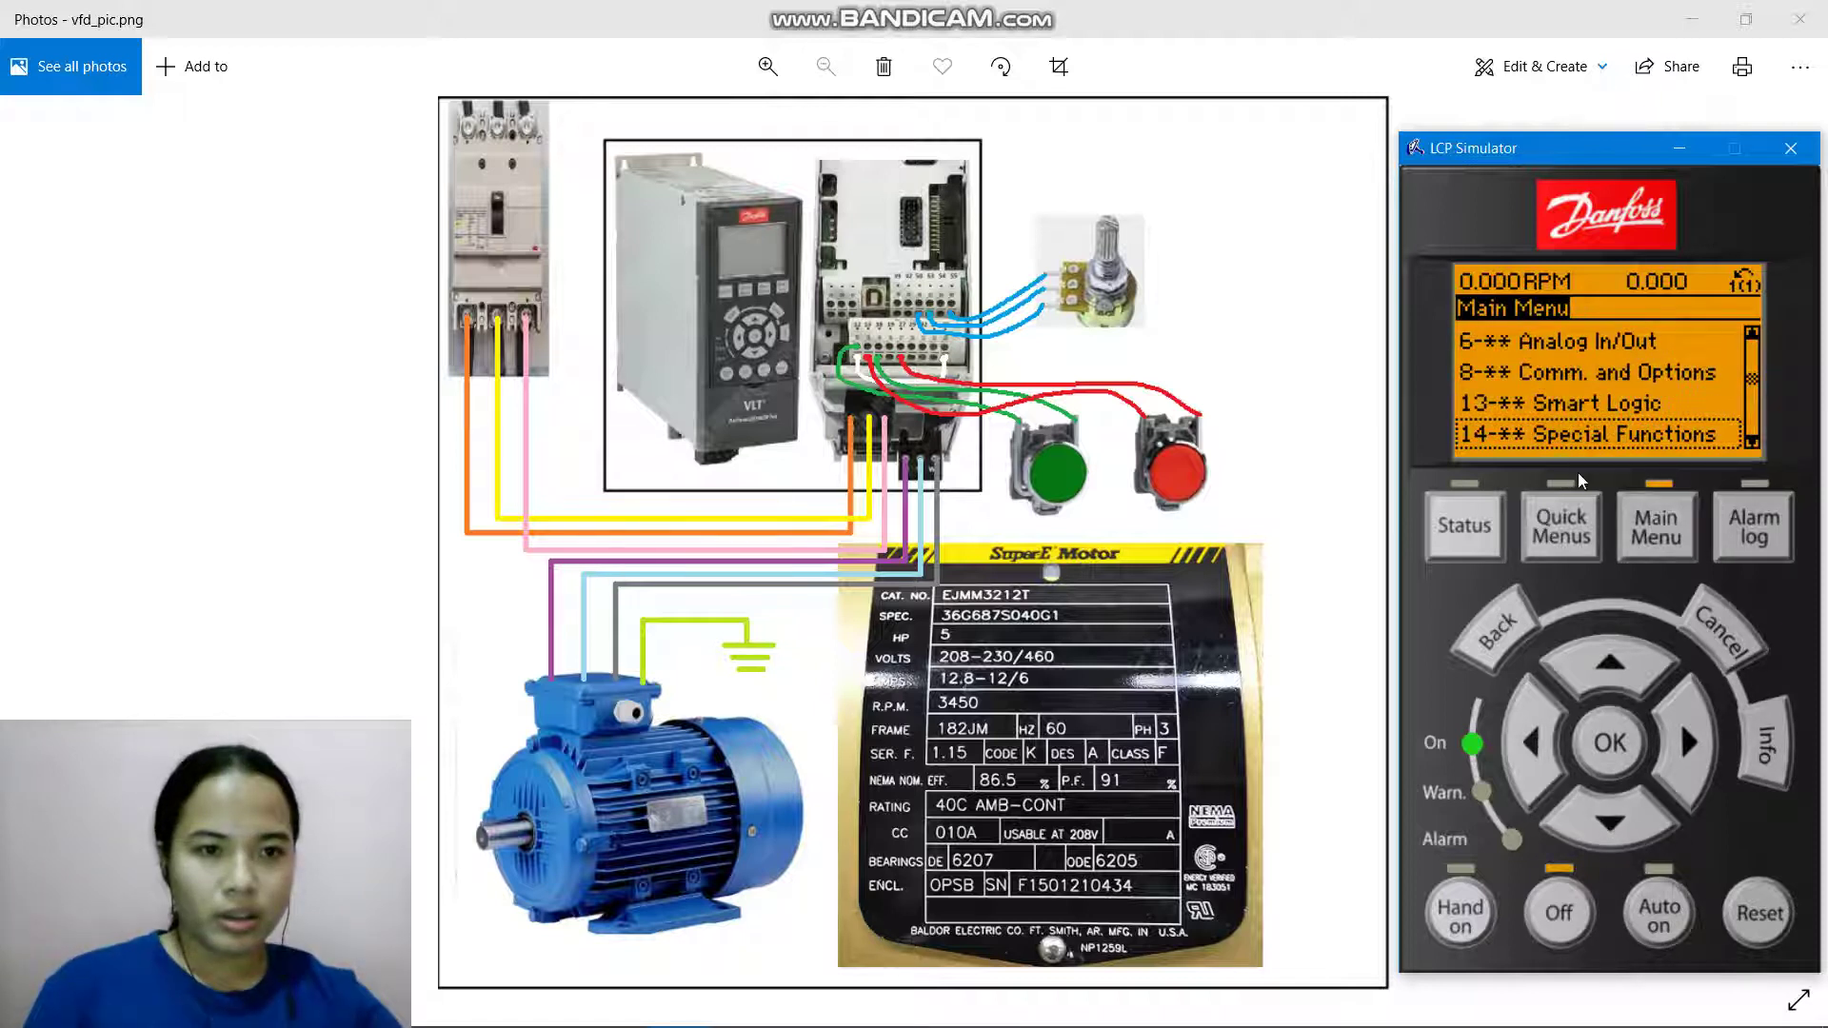
# Go into 14-2* Reset Functions and select parameter 14-22 Operation Mode
pyautogui.click(1609, 742)
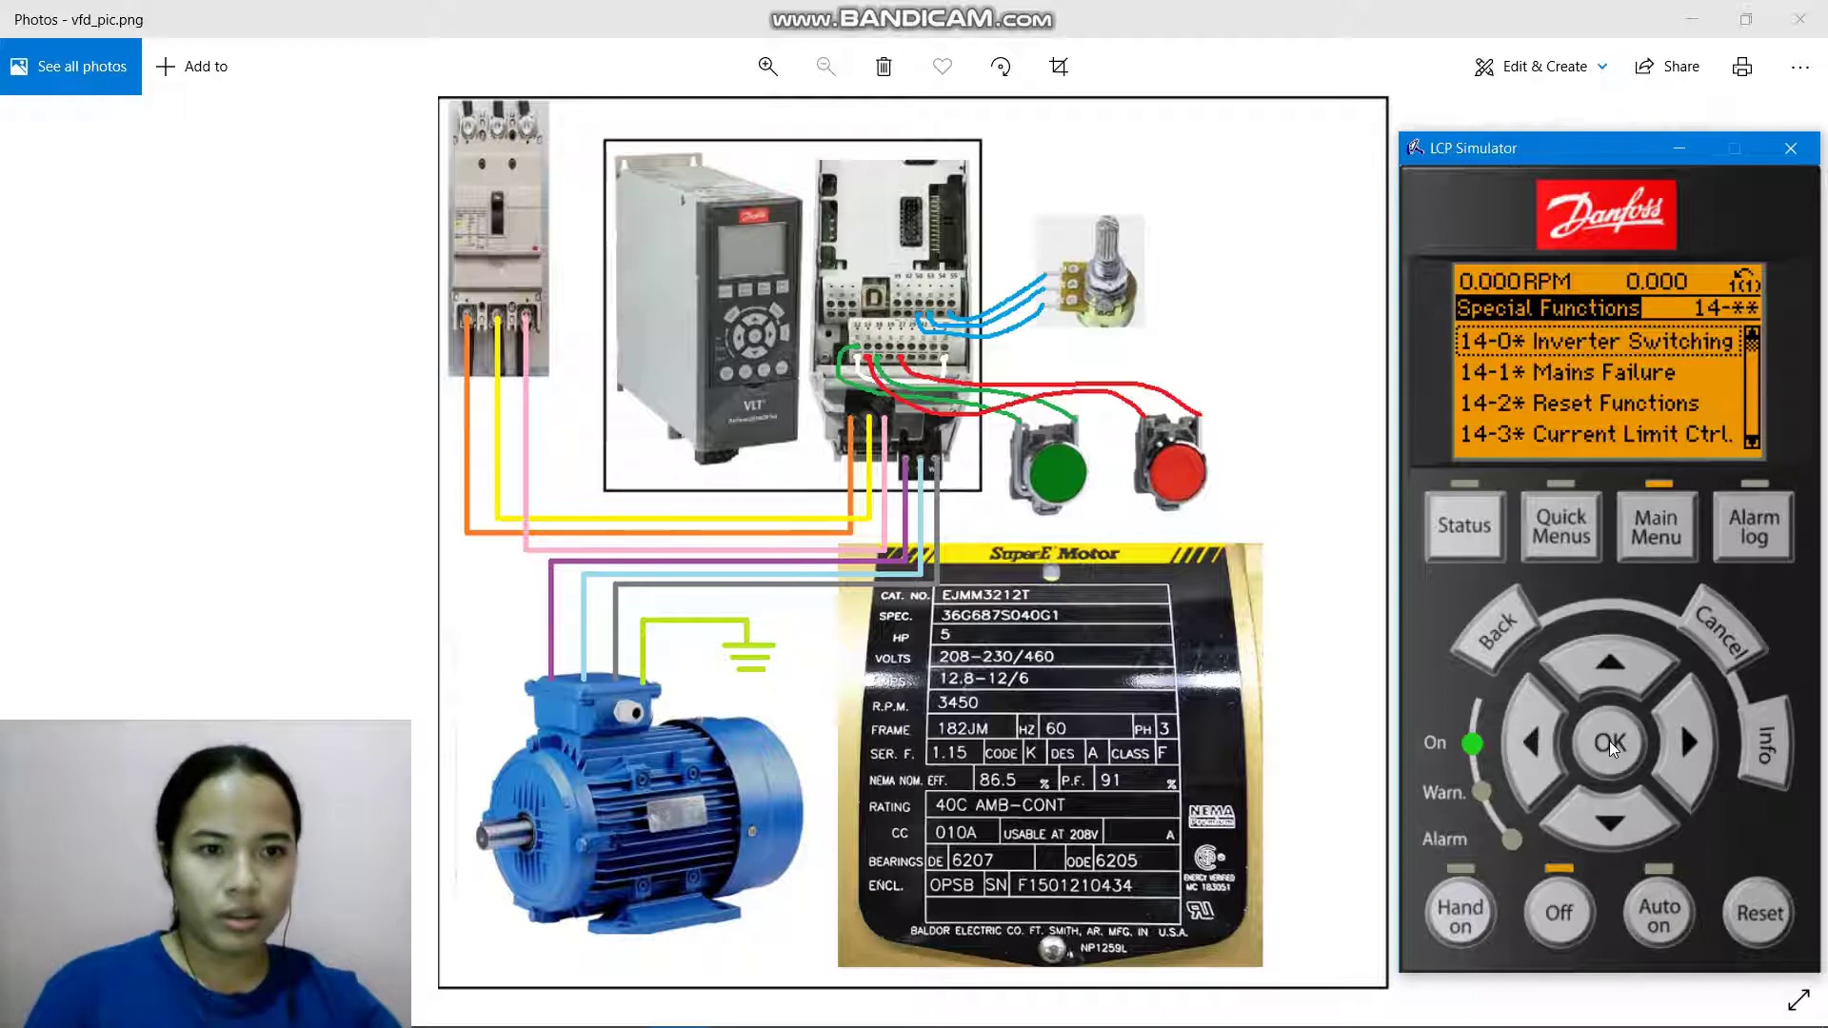
pyautogui.click(1618, 837)
pyautogui.click(1616, 837)
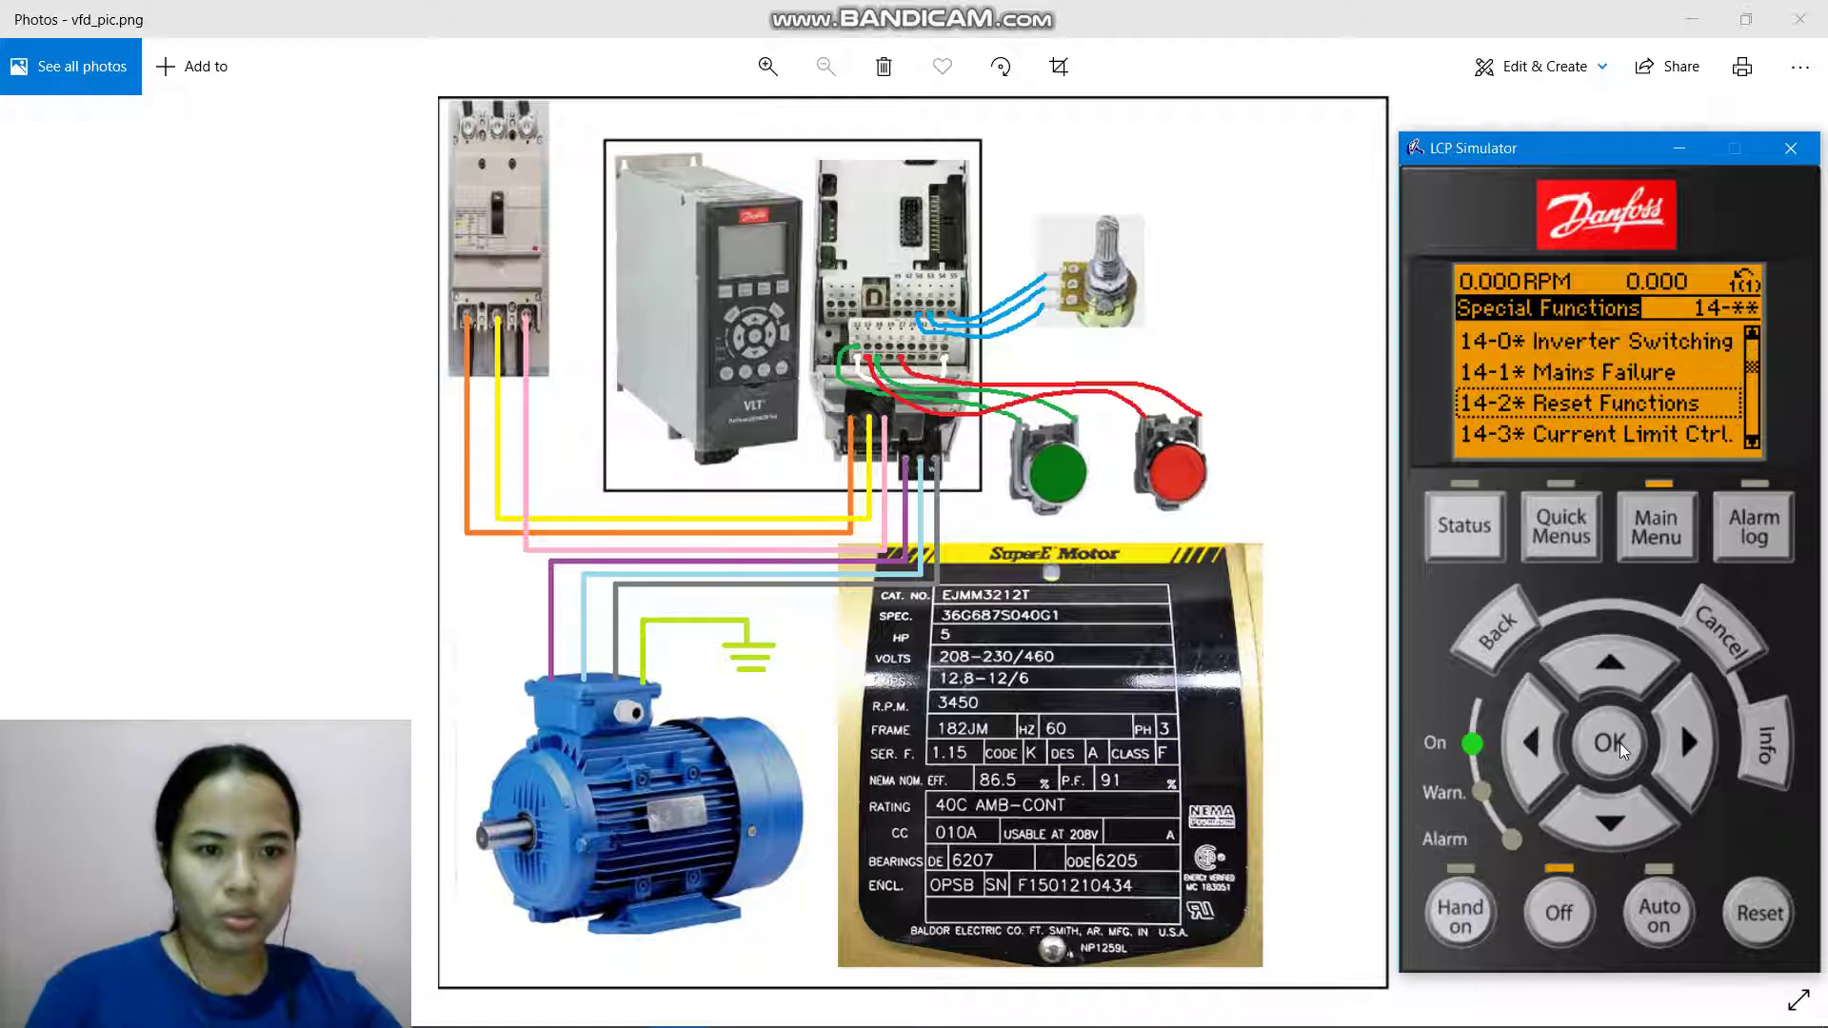
pyautogui.click(1613, 740)
pyautogui.click(1641, 816)
pyautogui.click(1635, 815)
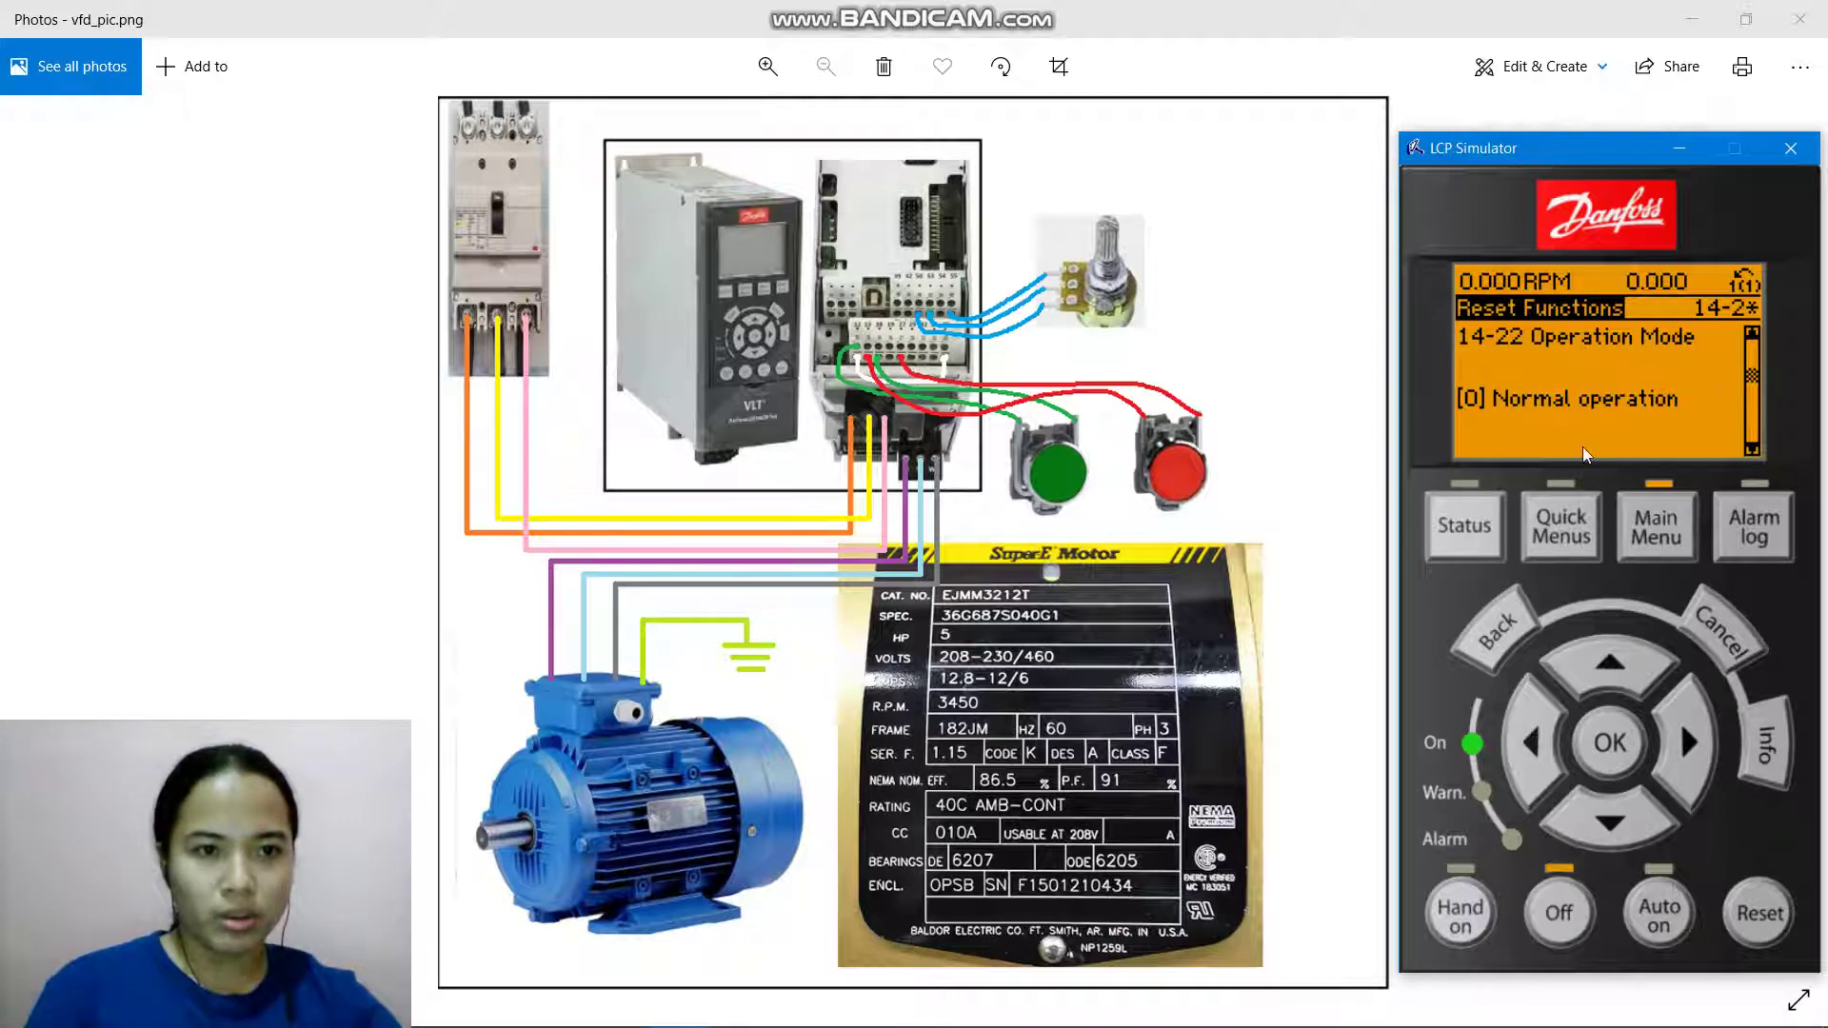
pyautogui.click(1630, 813)
pyautogui.click(1608, 701)
# Set 14-22 Operation Mode to [2] Initialisation and confirm it
pyautogui.click(1667, 746)
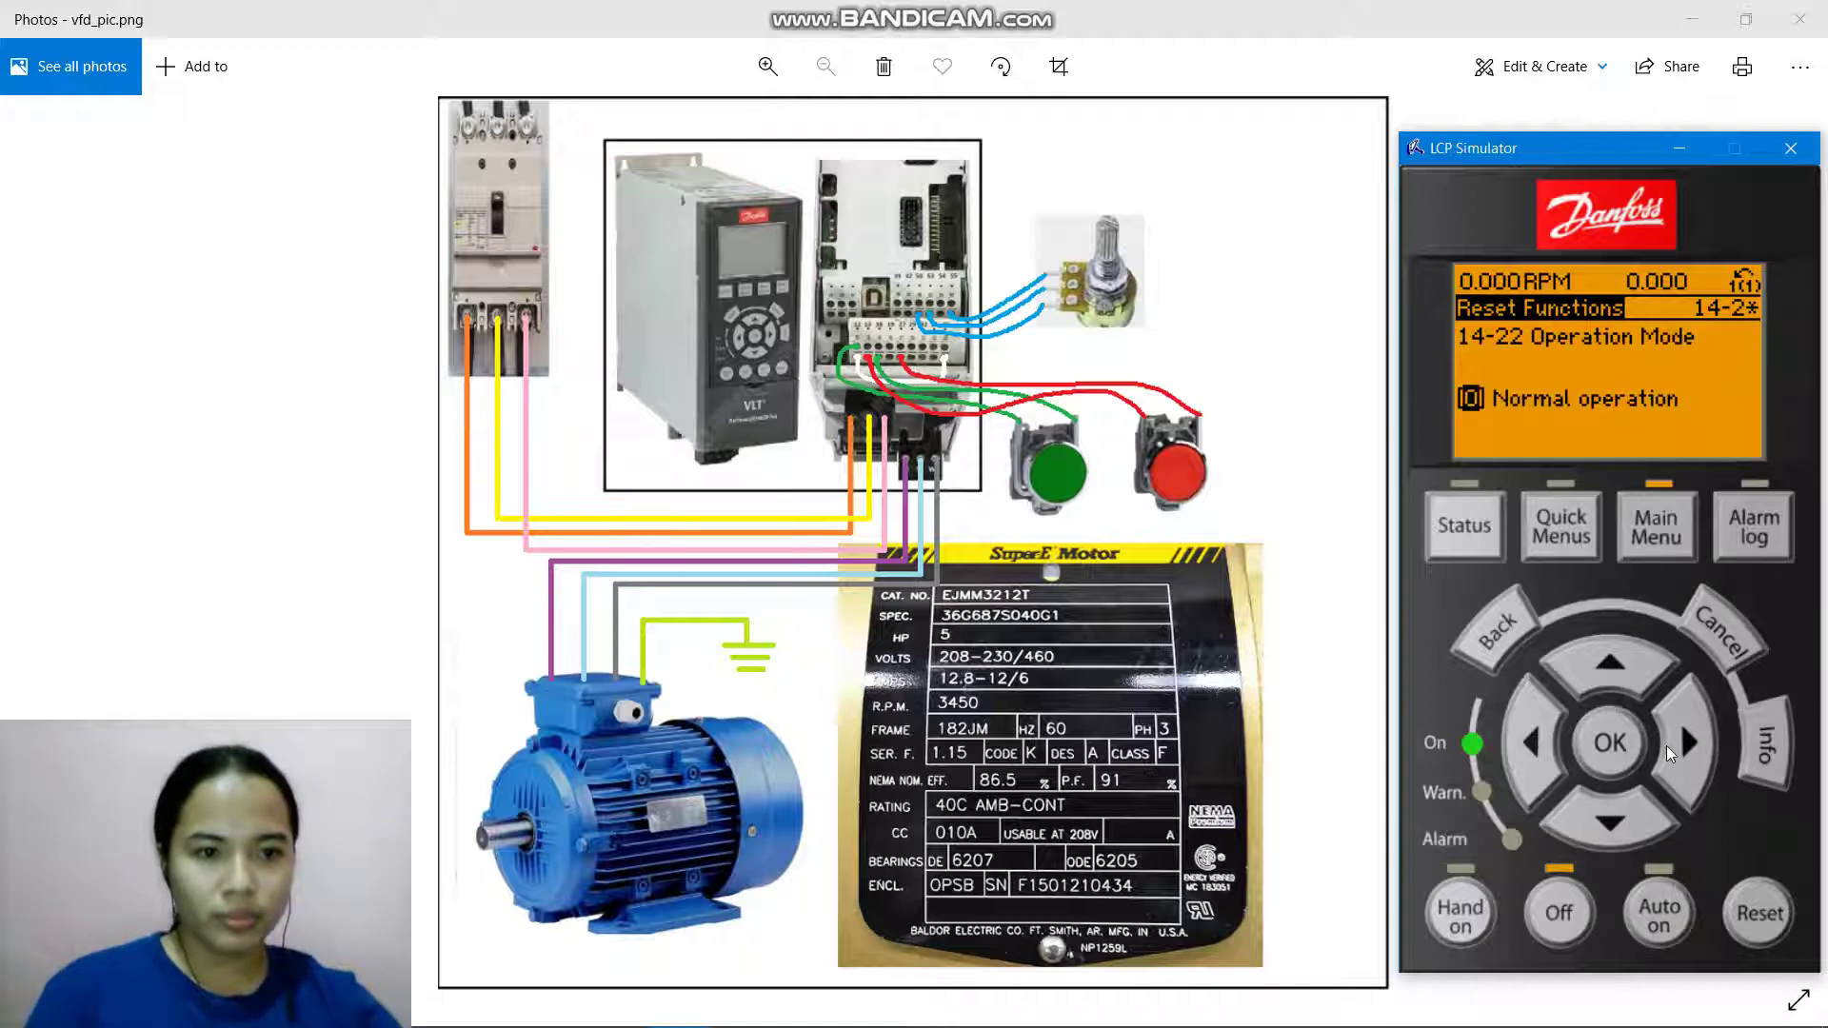
pyautogui.click(1611, 664)
pyautogui.click(1637, 821)
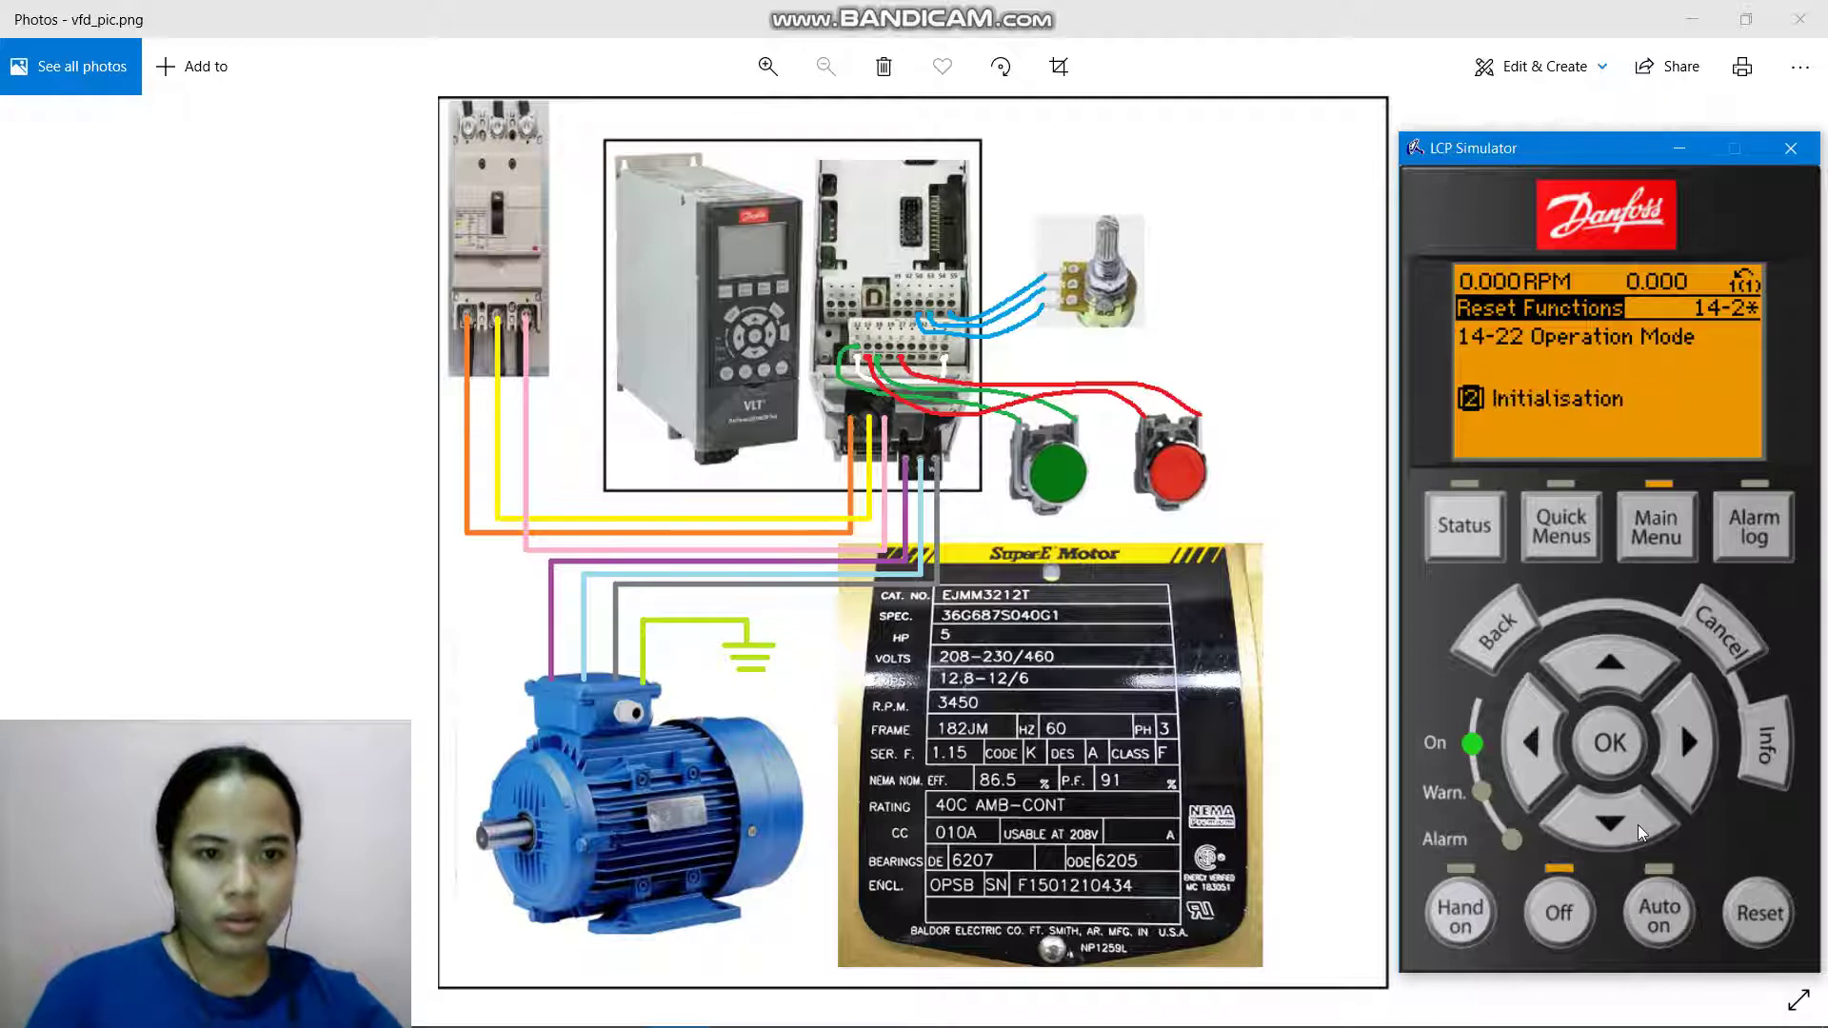
pyautogui.click(1611, 741)
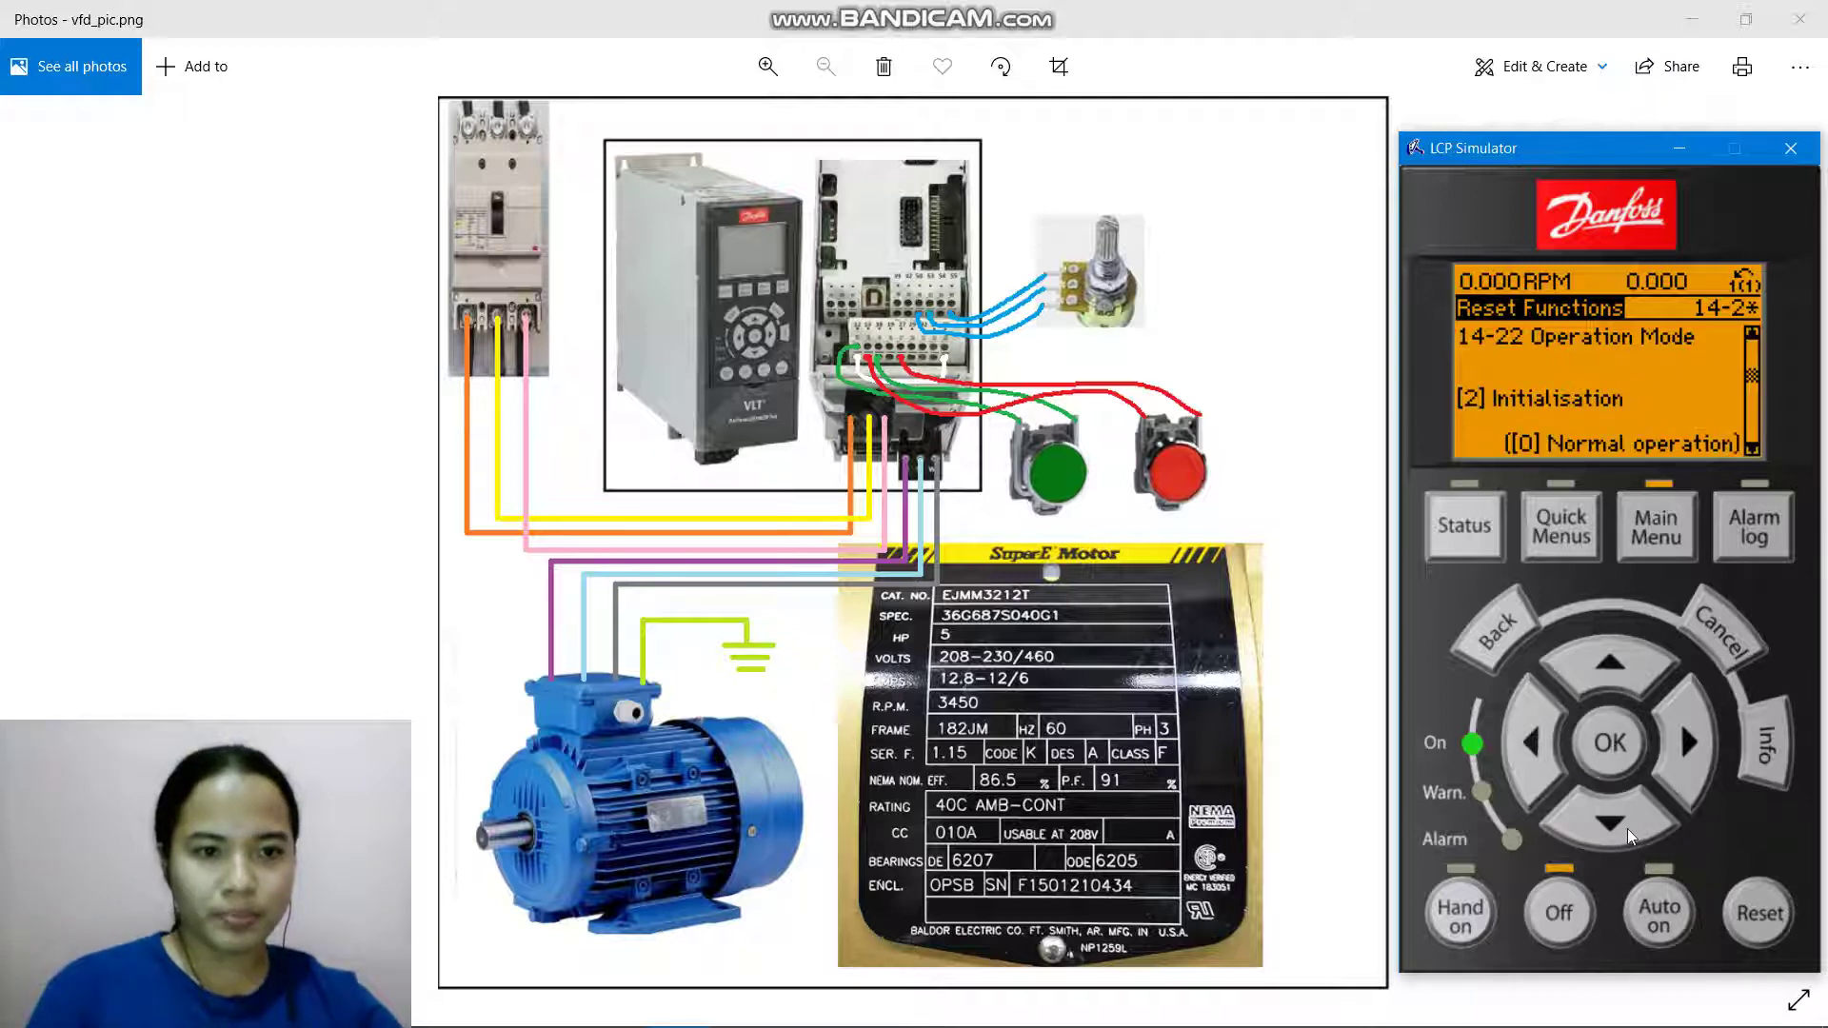
pyautogui.click(1519, 626)
# Open Q2 Quick Setup from the Quick Menus
pyautogui.click(1558, 539)
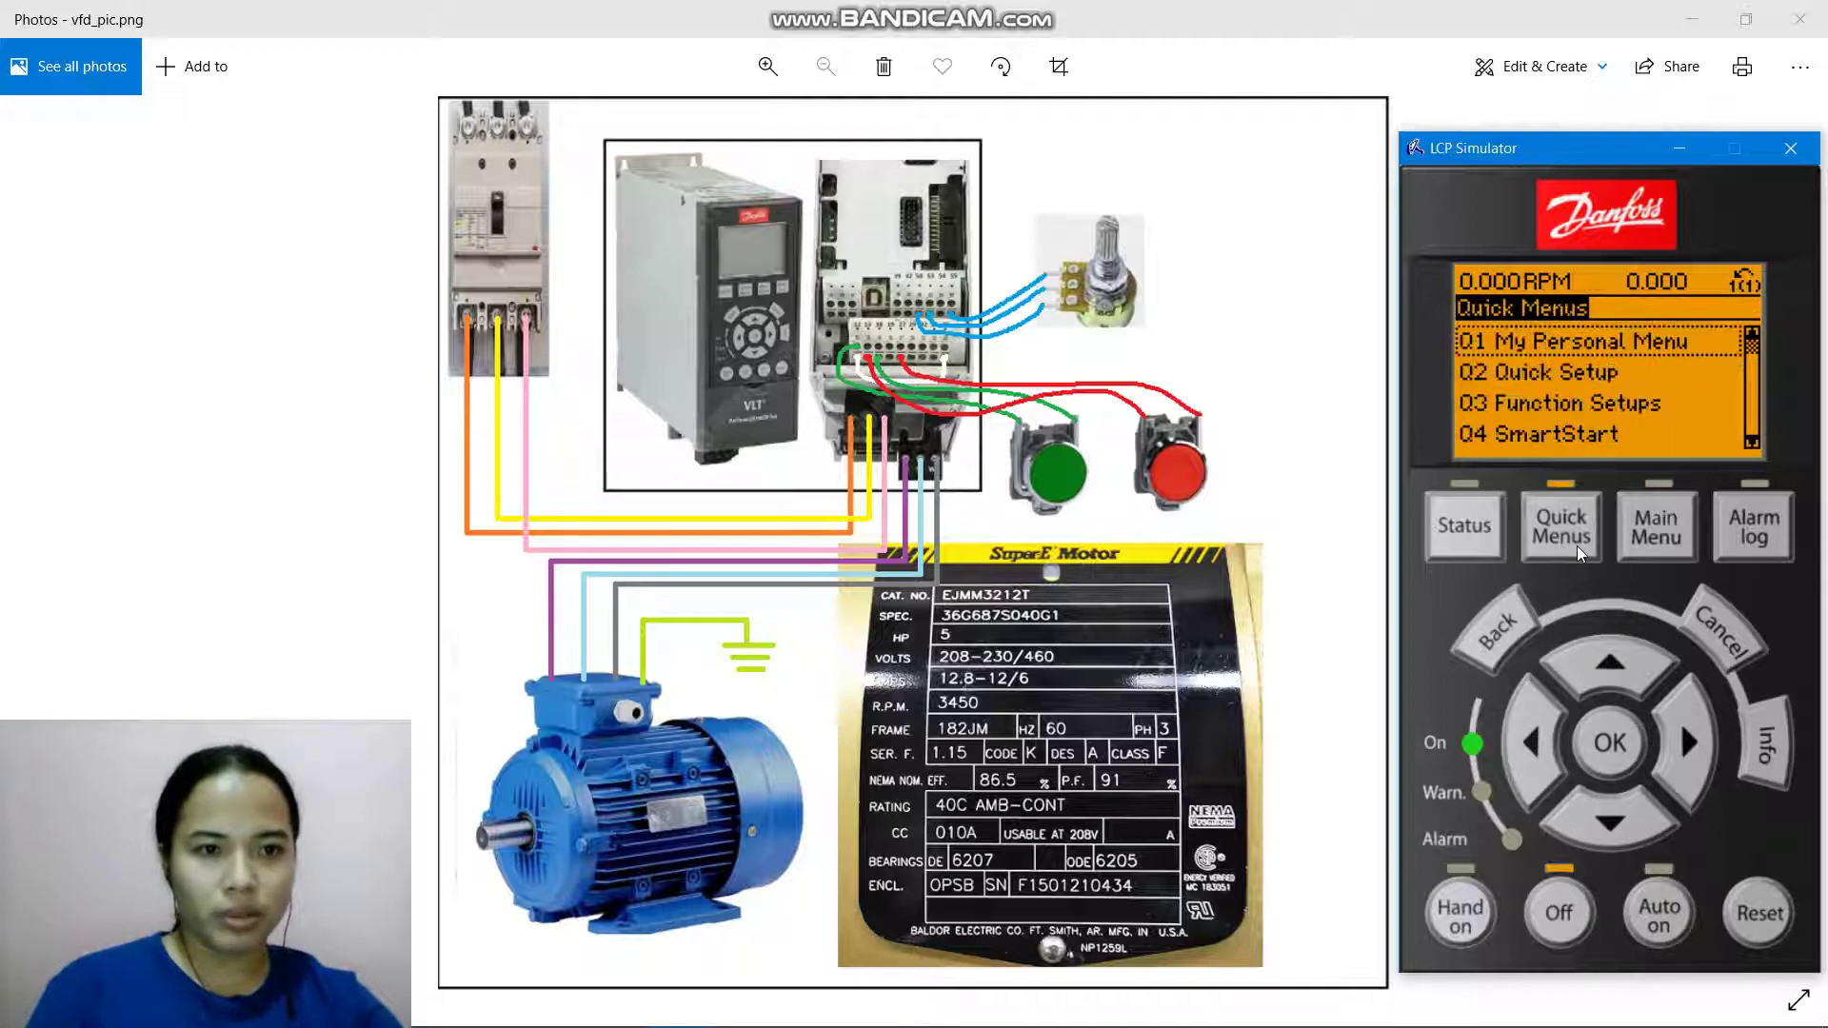
pyautogui.click(1619, 809)
pyautogui.click(1610, 735)
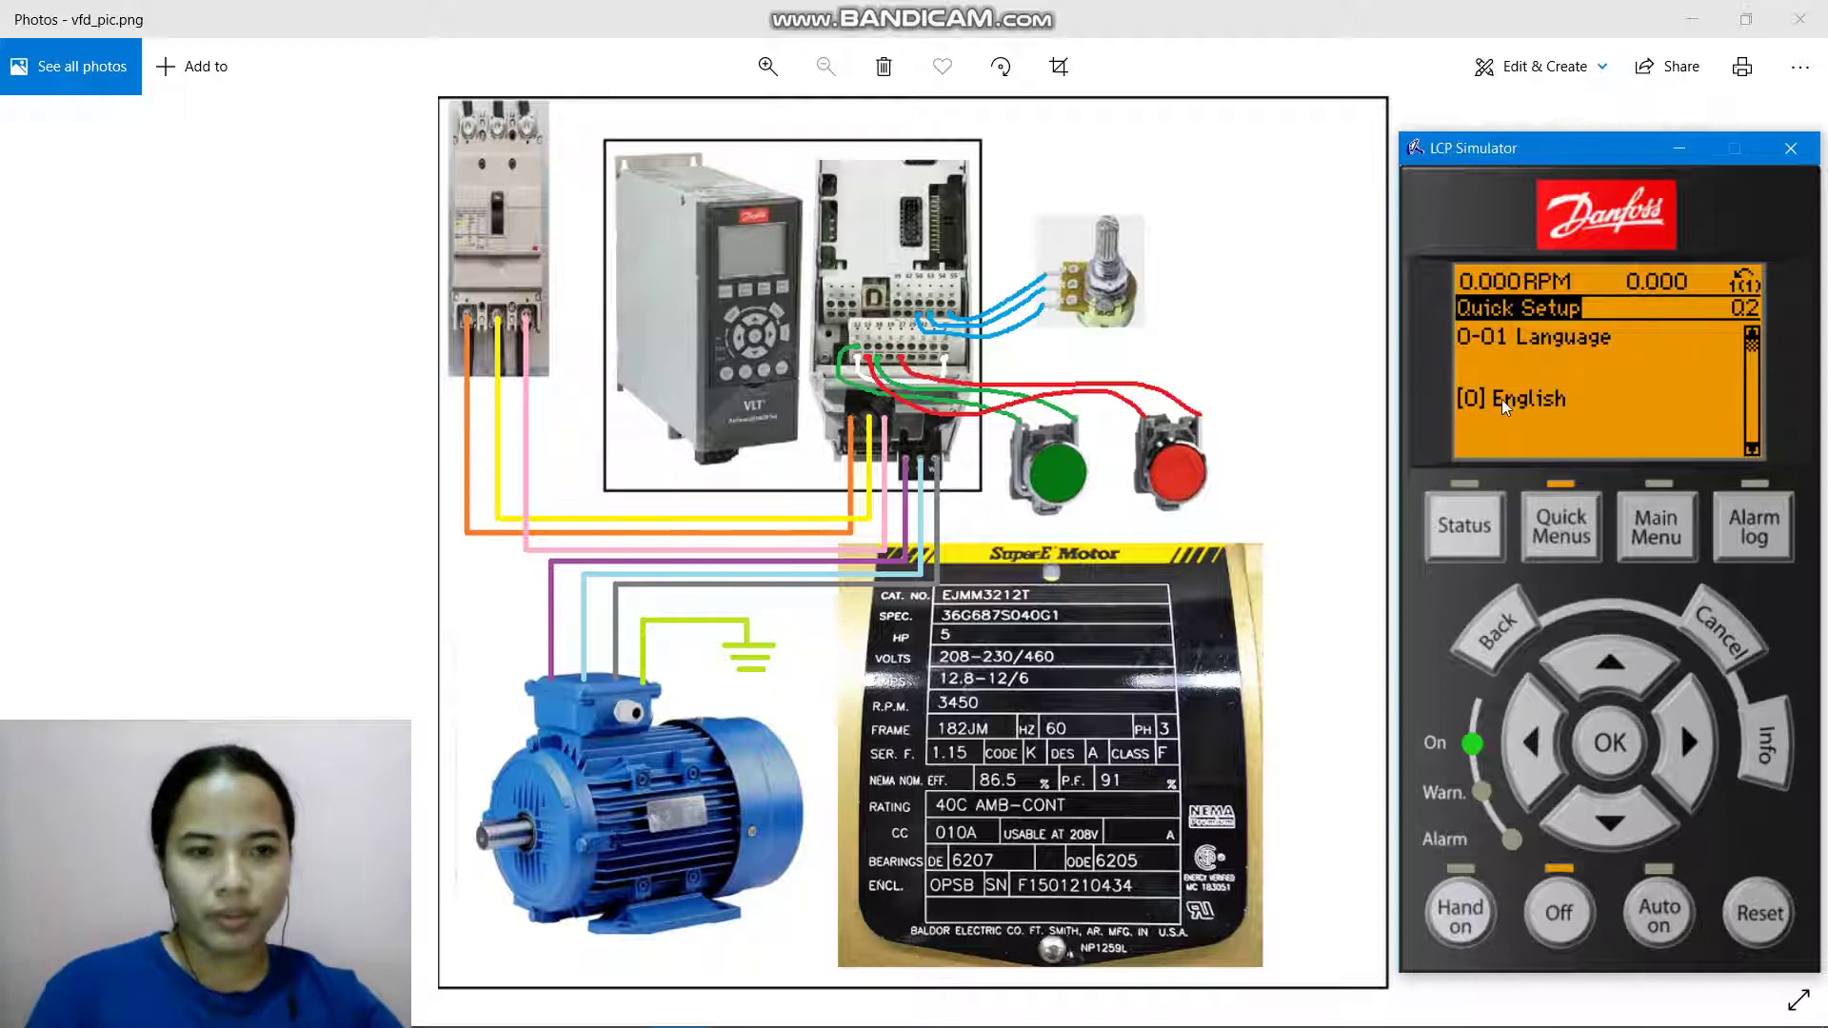
# Keep 0-01 Language as English, then advance past 0-02 to 1-20 Motor Power (4.00 kW)
pyautogui.click(1608, 729)
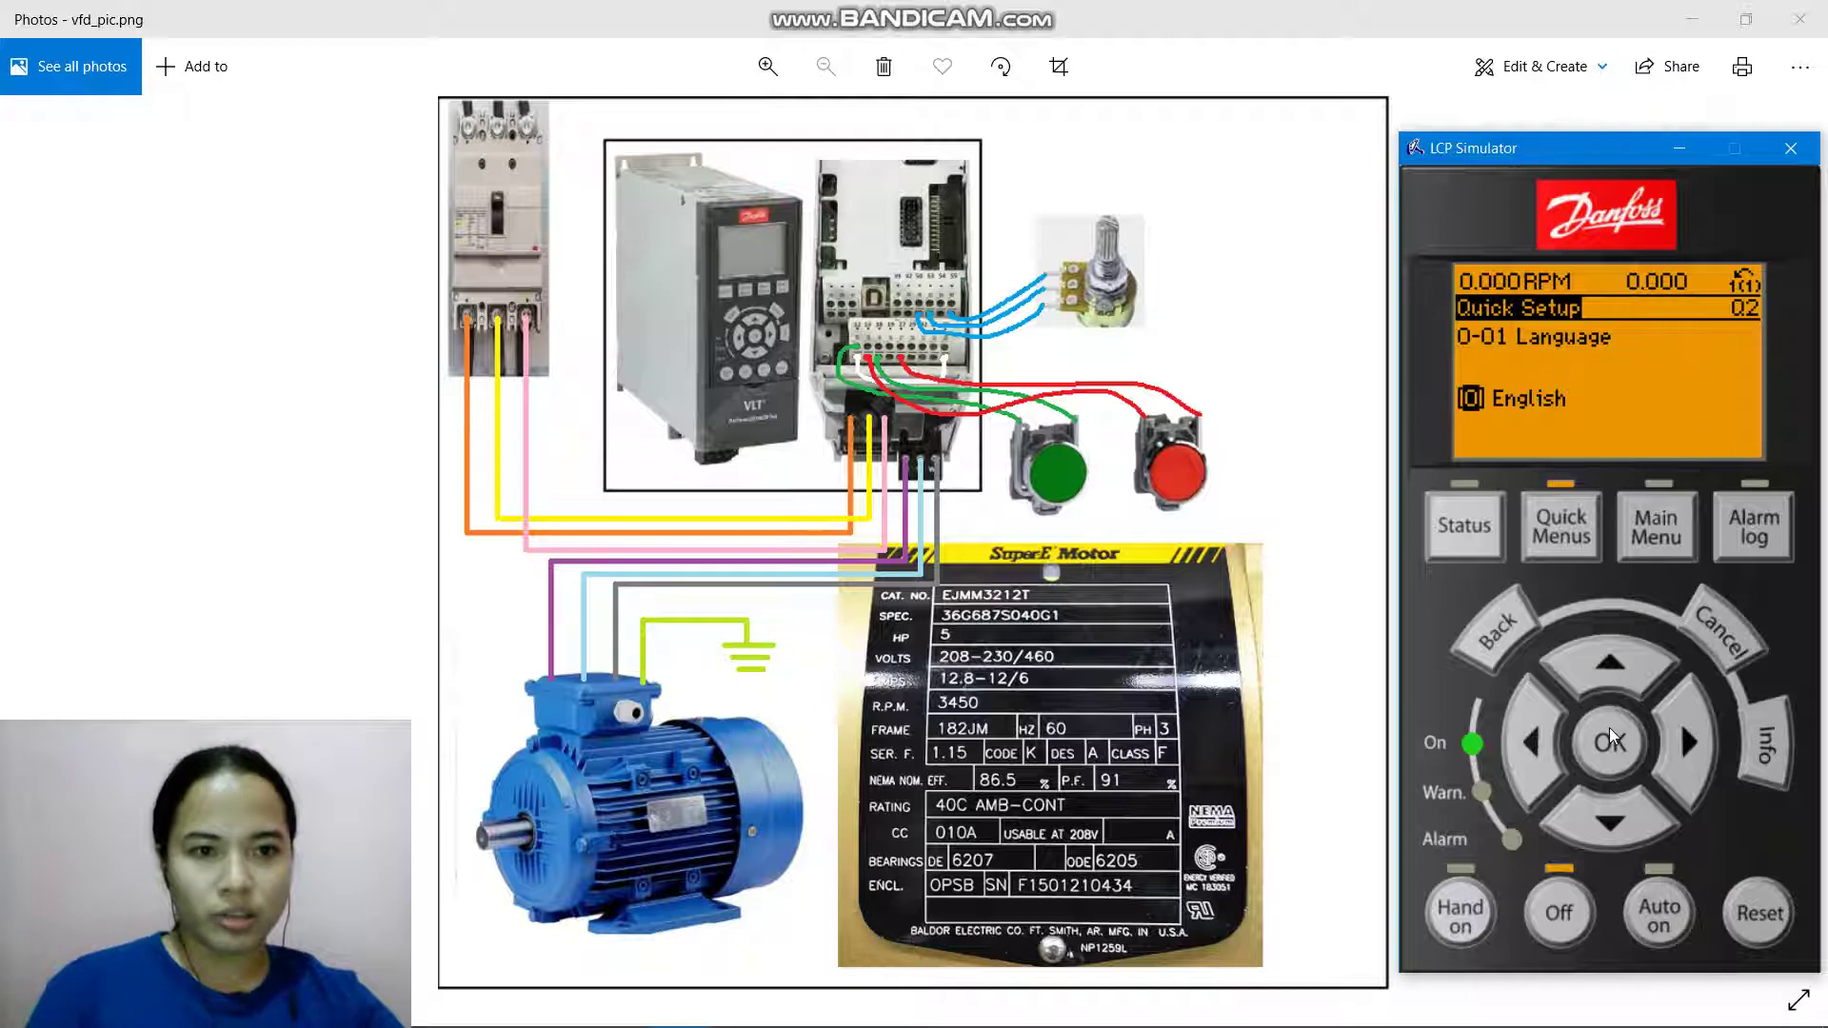
pyautogui.click(1606, 665)
pyautogui.click(1620, 813)
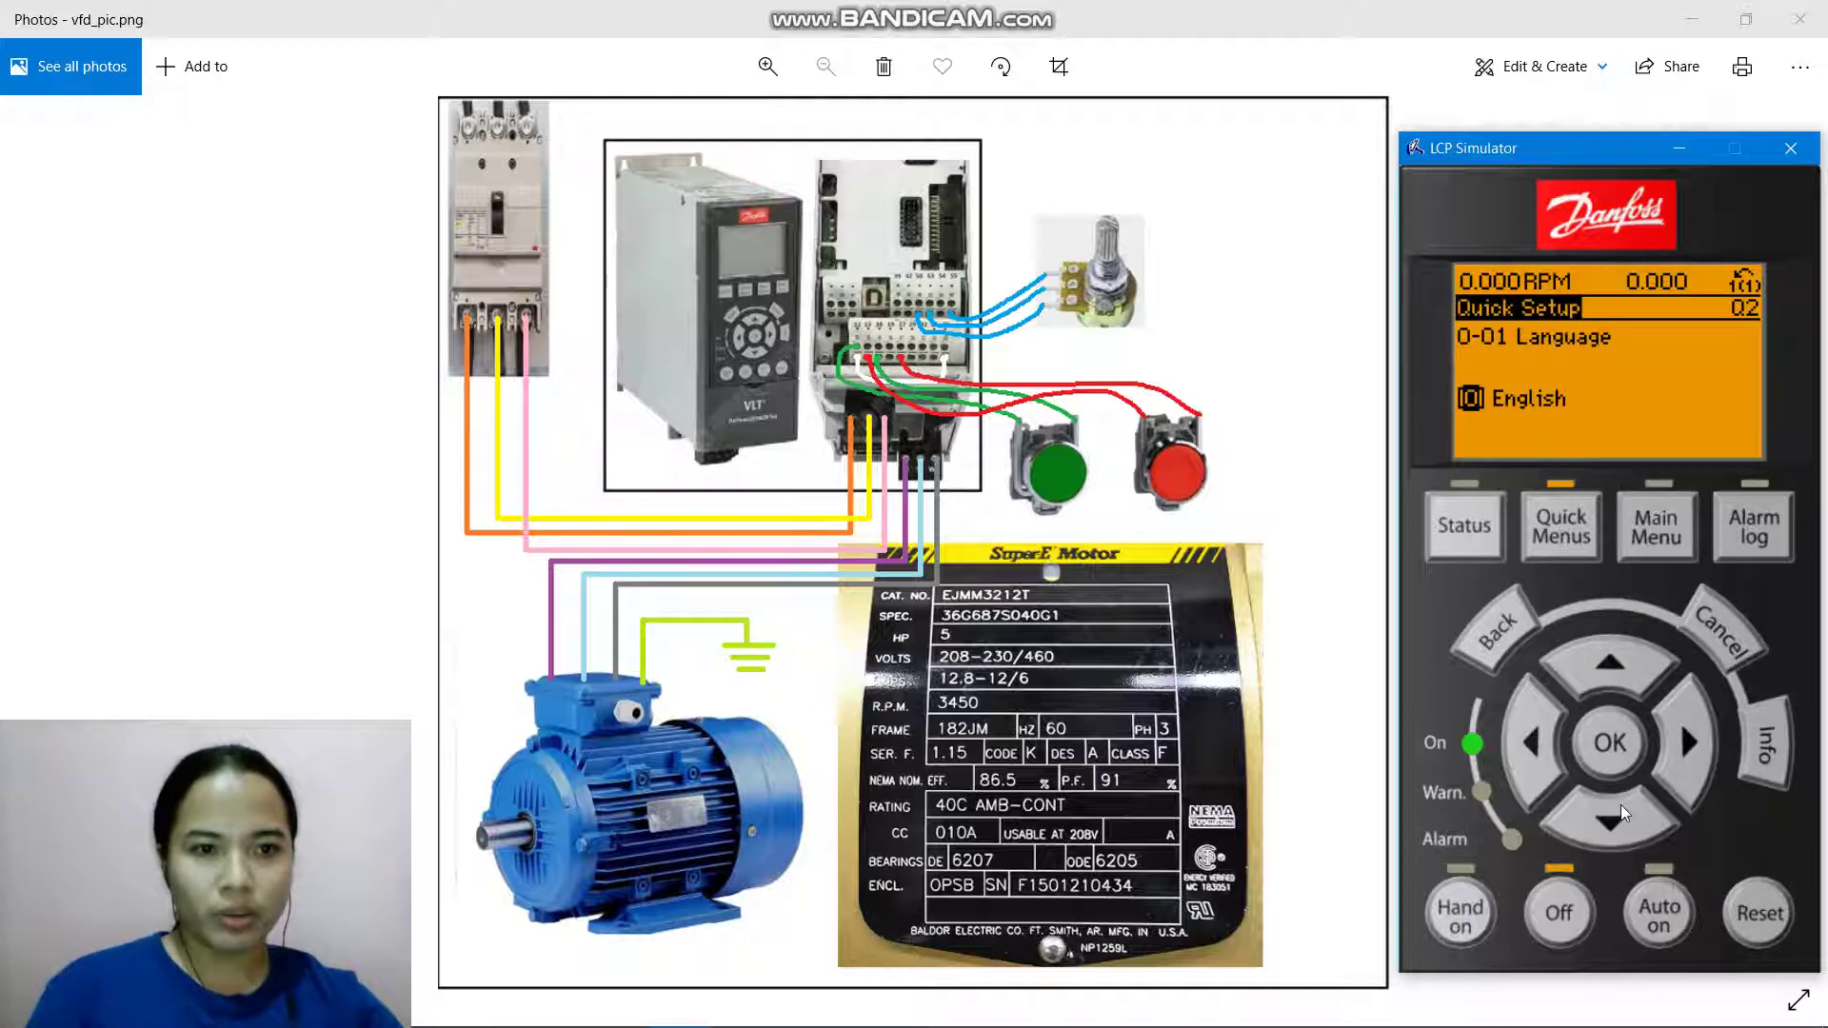
pyautogui.click(1620, 813)
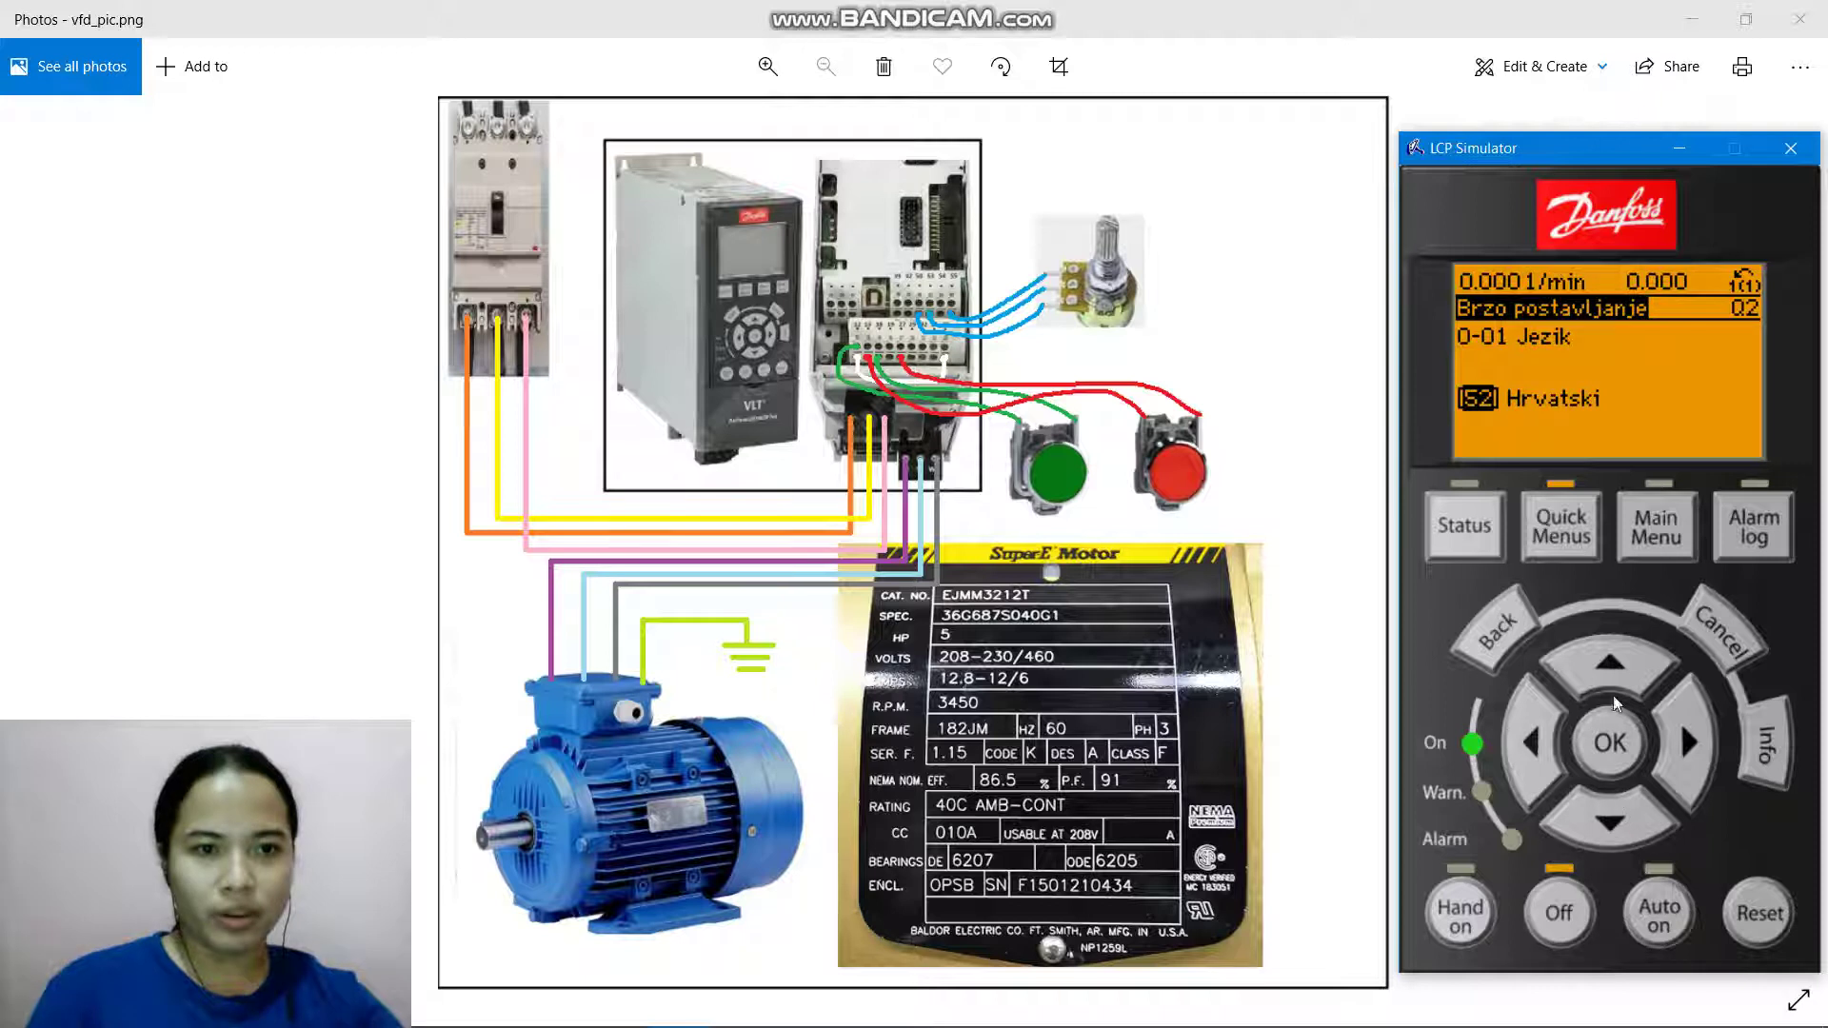
pyautogui.click(1616, 668)
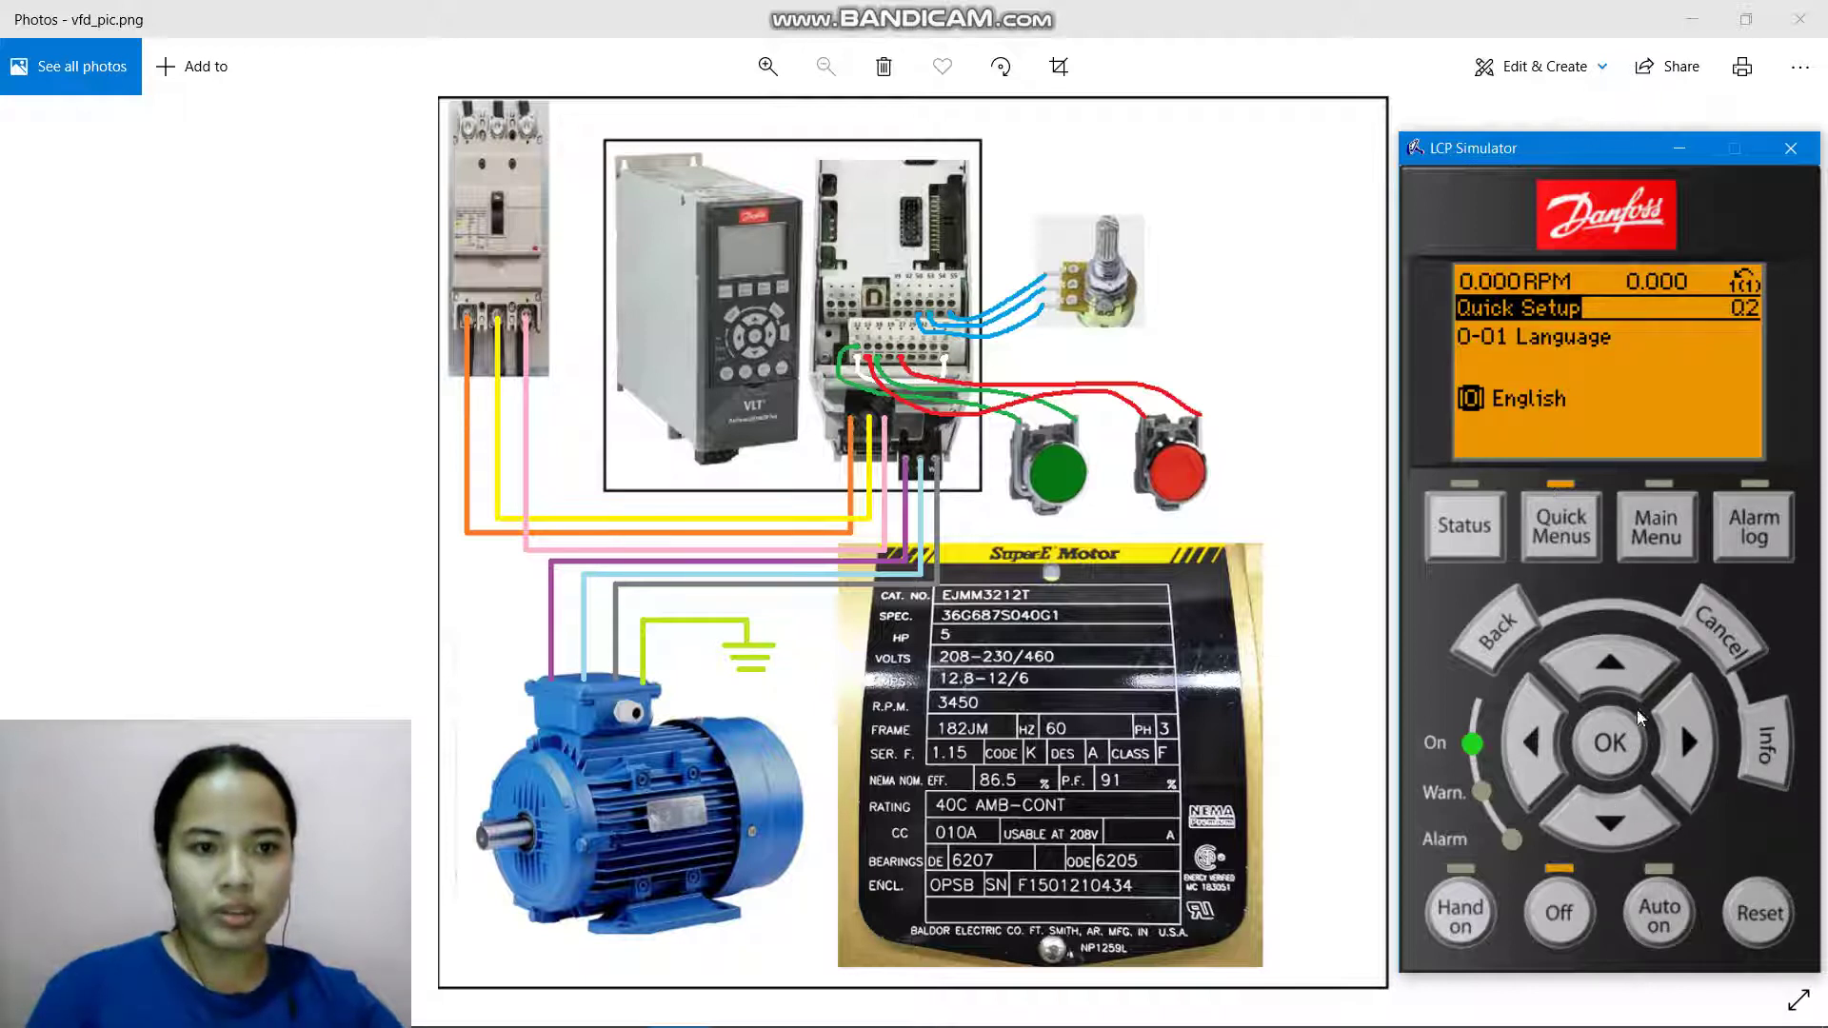
pyautogui.click(1634, 818)
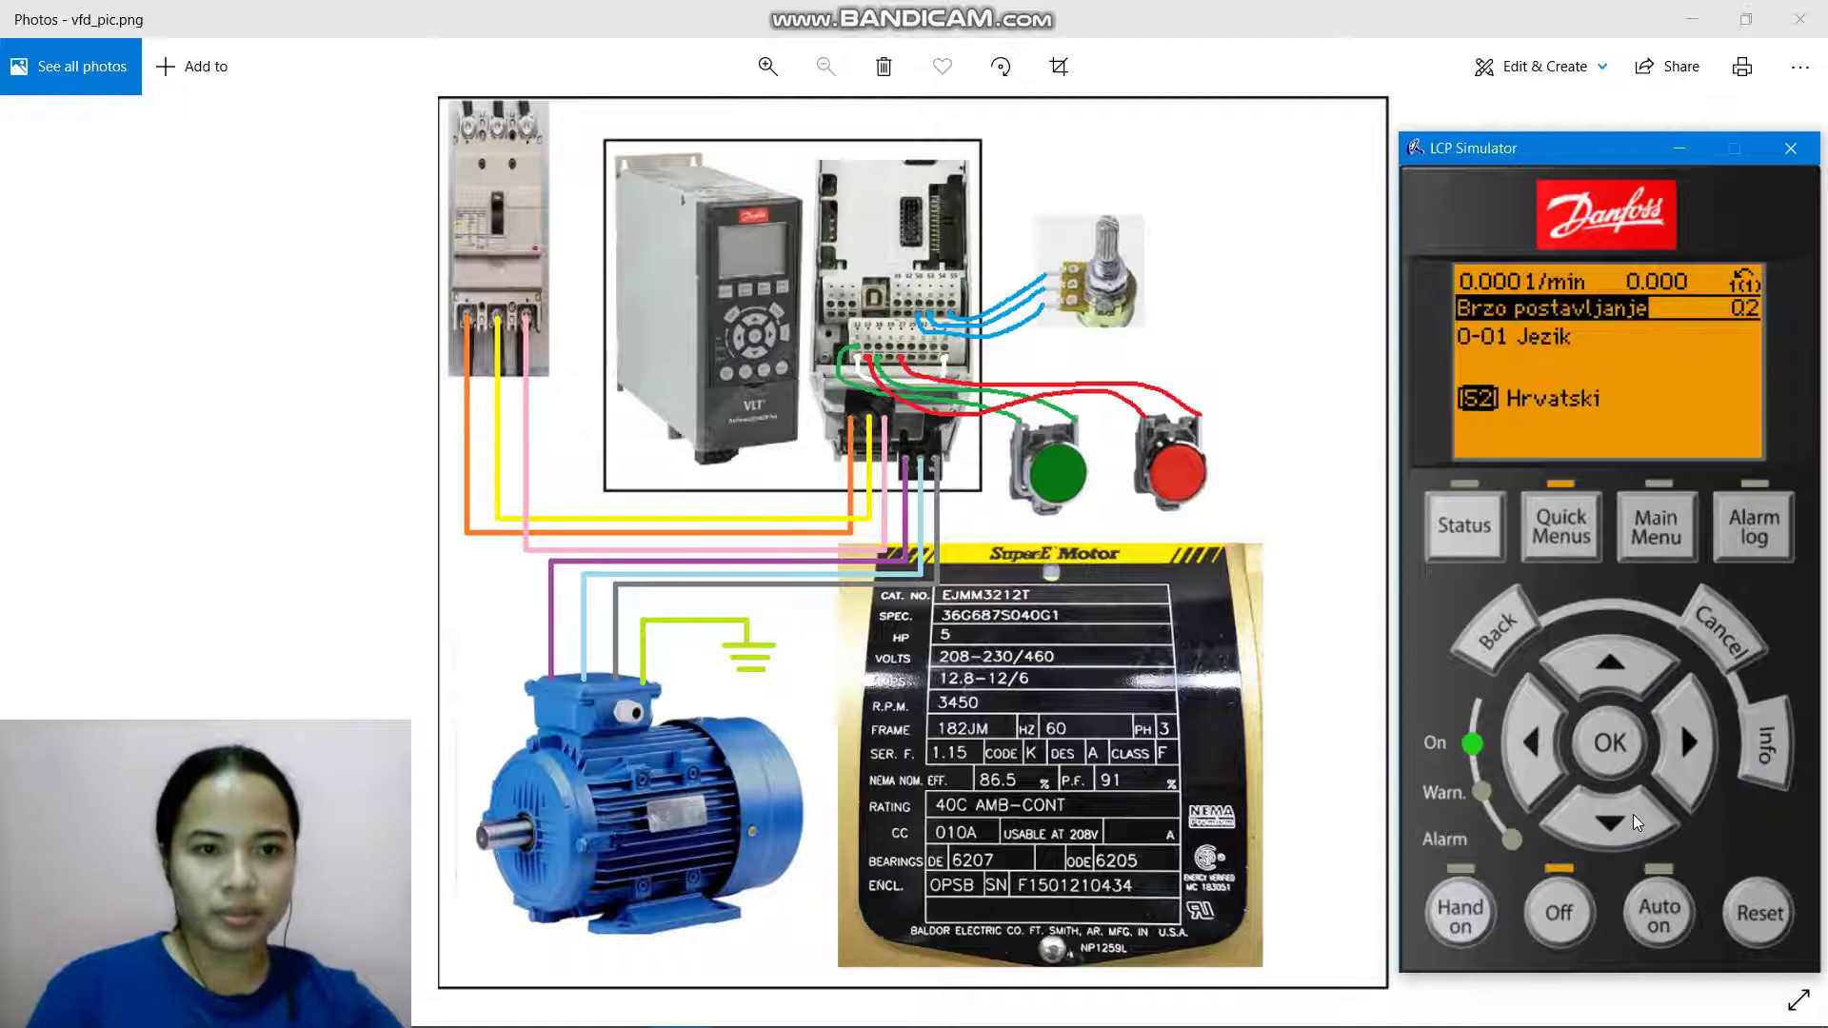
pyautogui.click(1609, 663)
pyautogui.click(1607, 744)
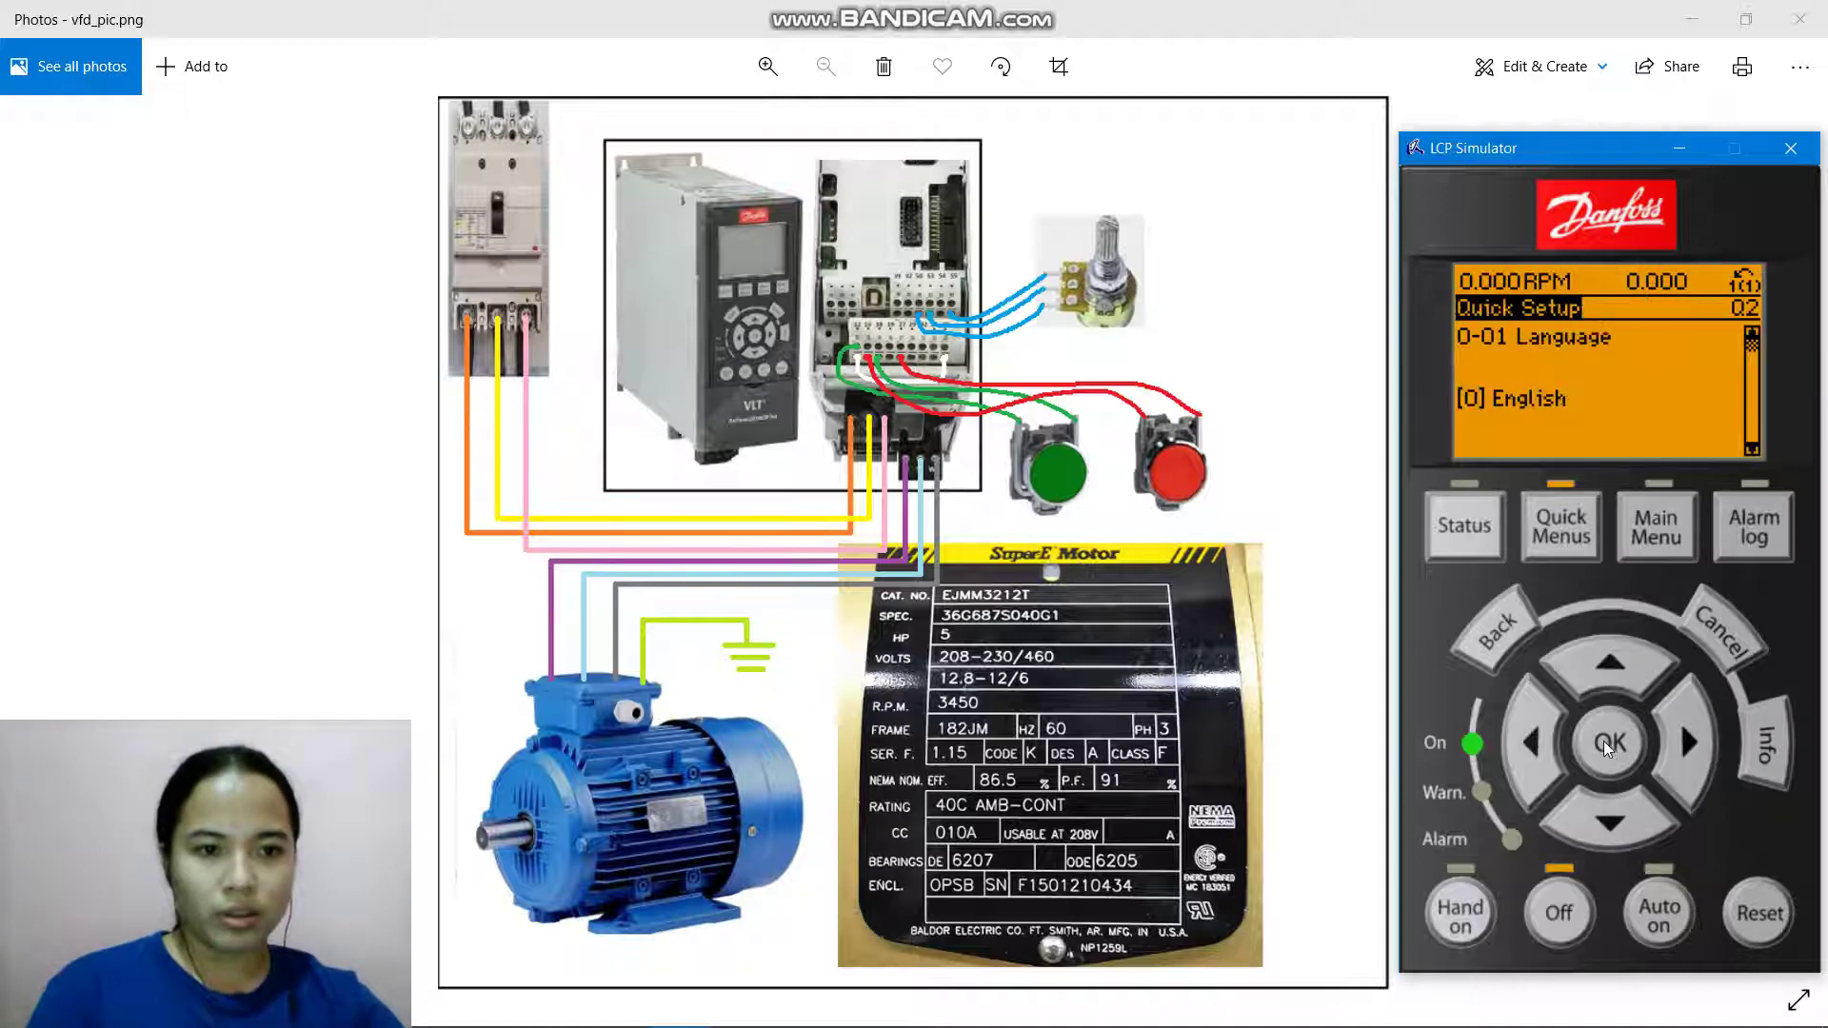
pyautogui.click(1618, 815)
pyautogui.click(1606, 820)
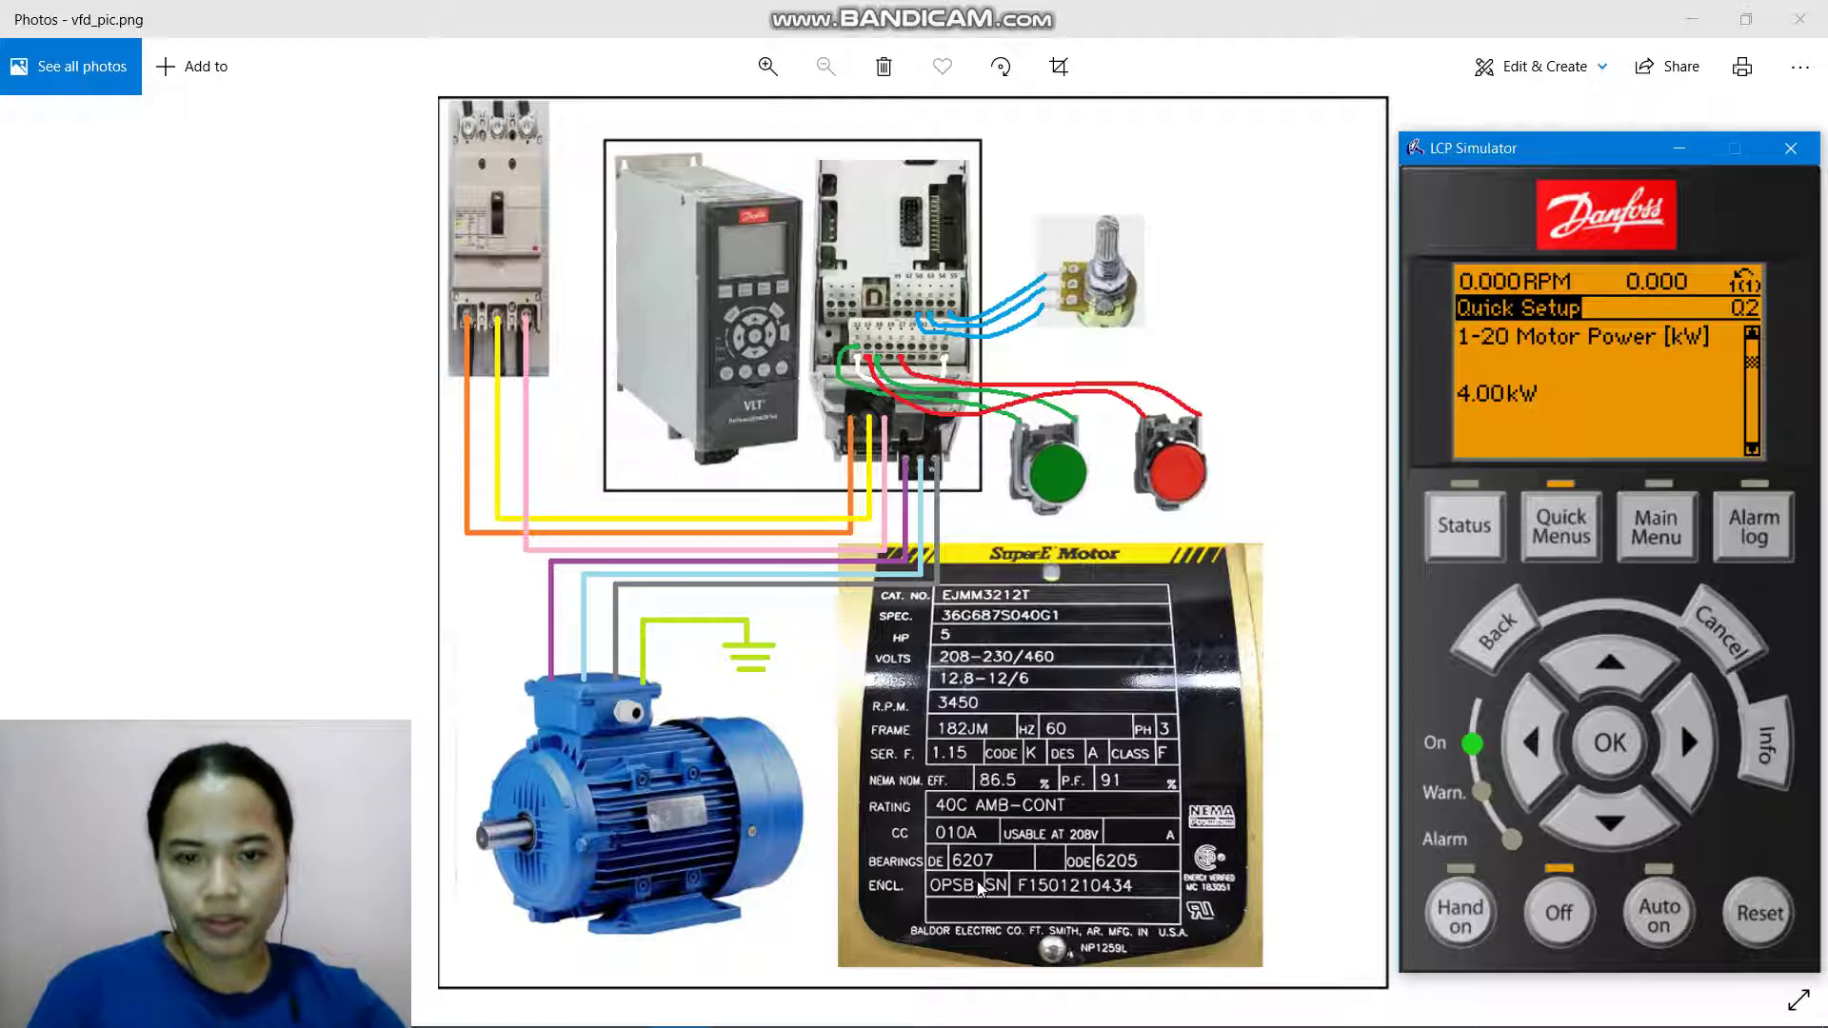
pyautogui.moveTo(748, 1007)
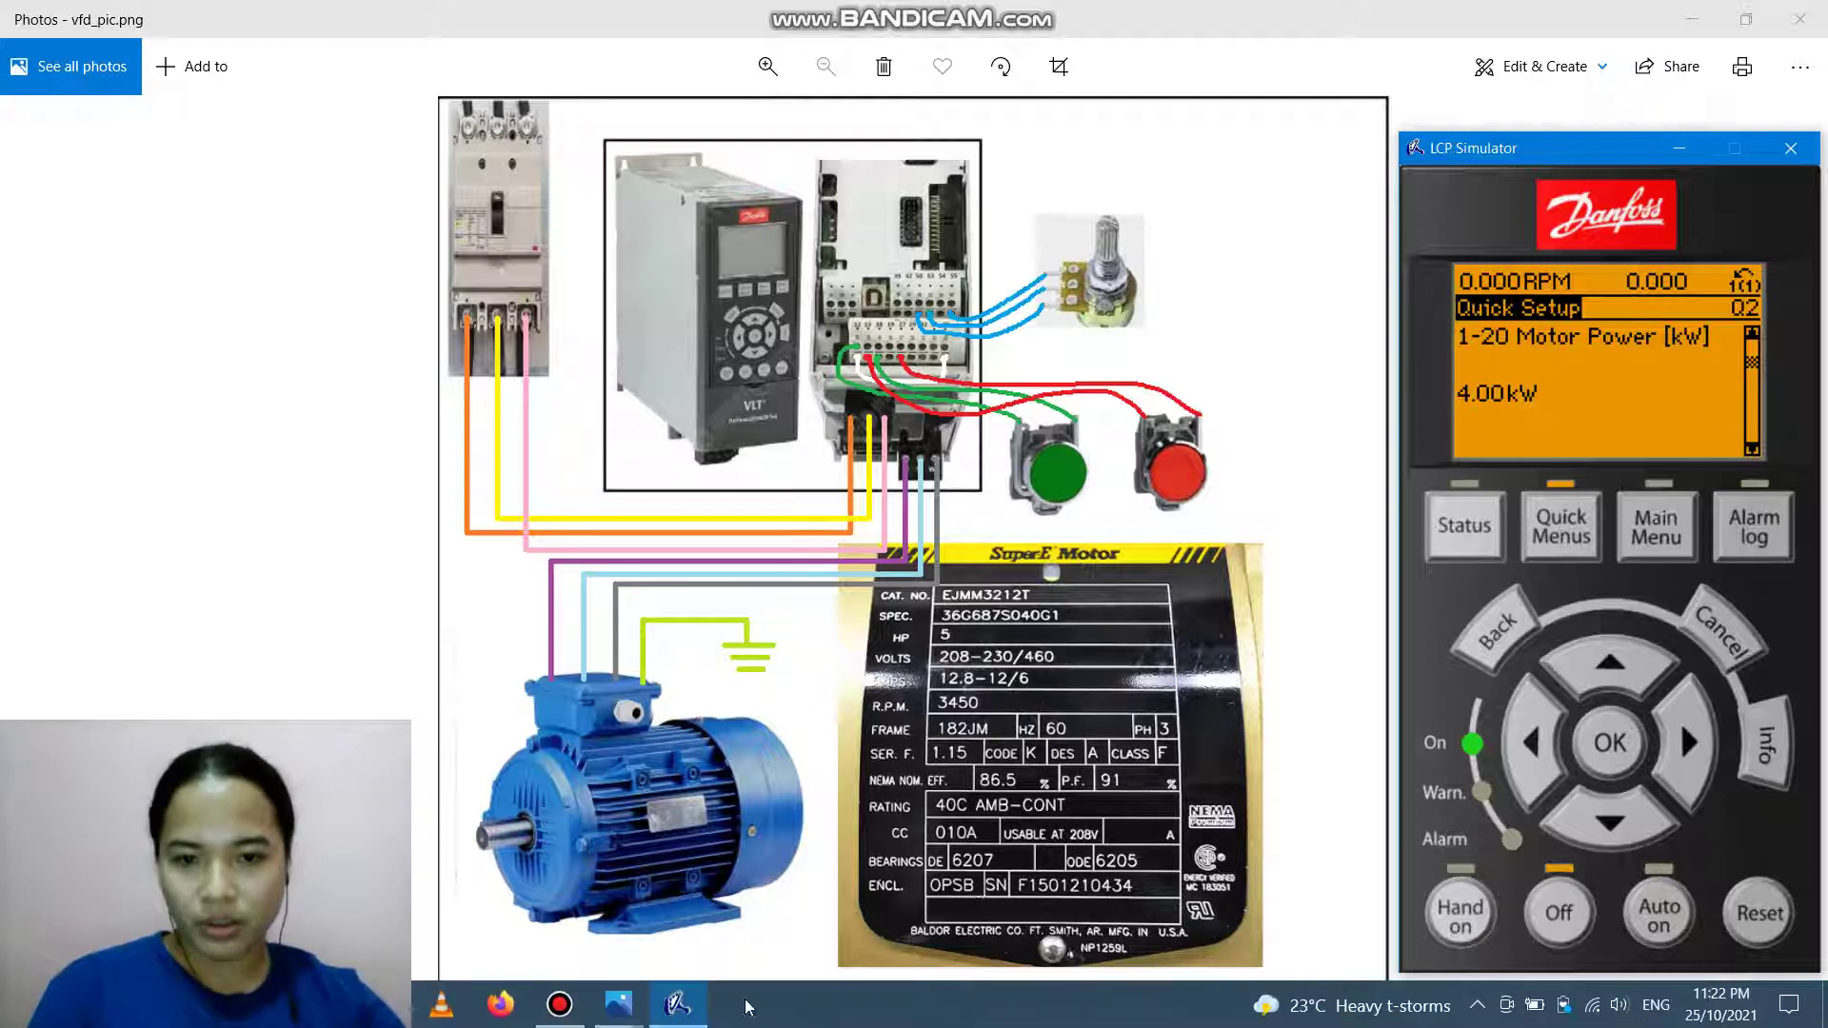
pyautogui.click(618, 1004)
pyautogui.click(667, 857)
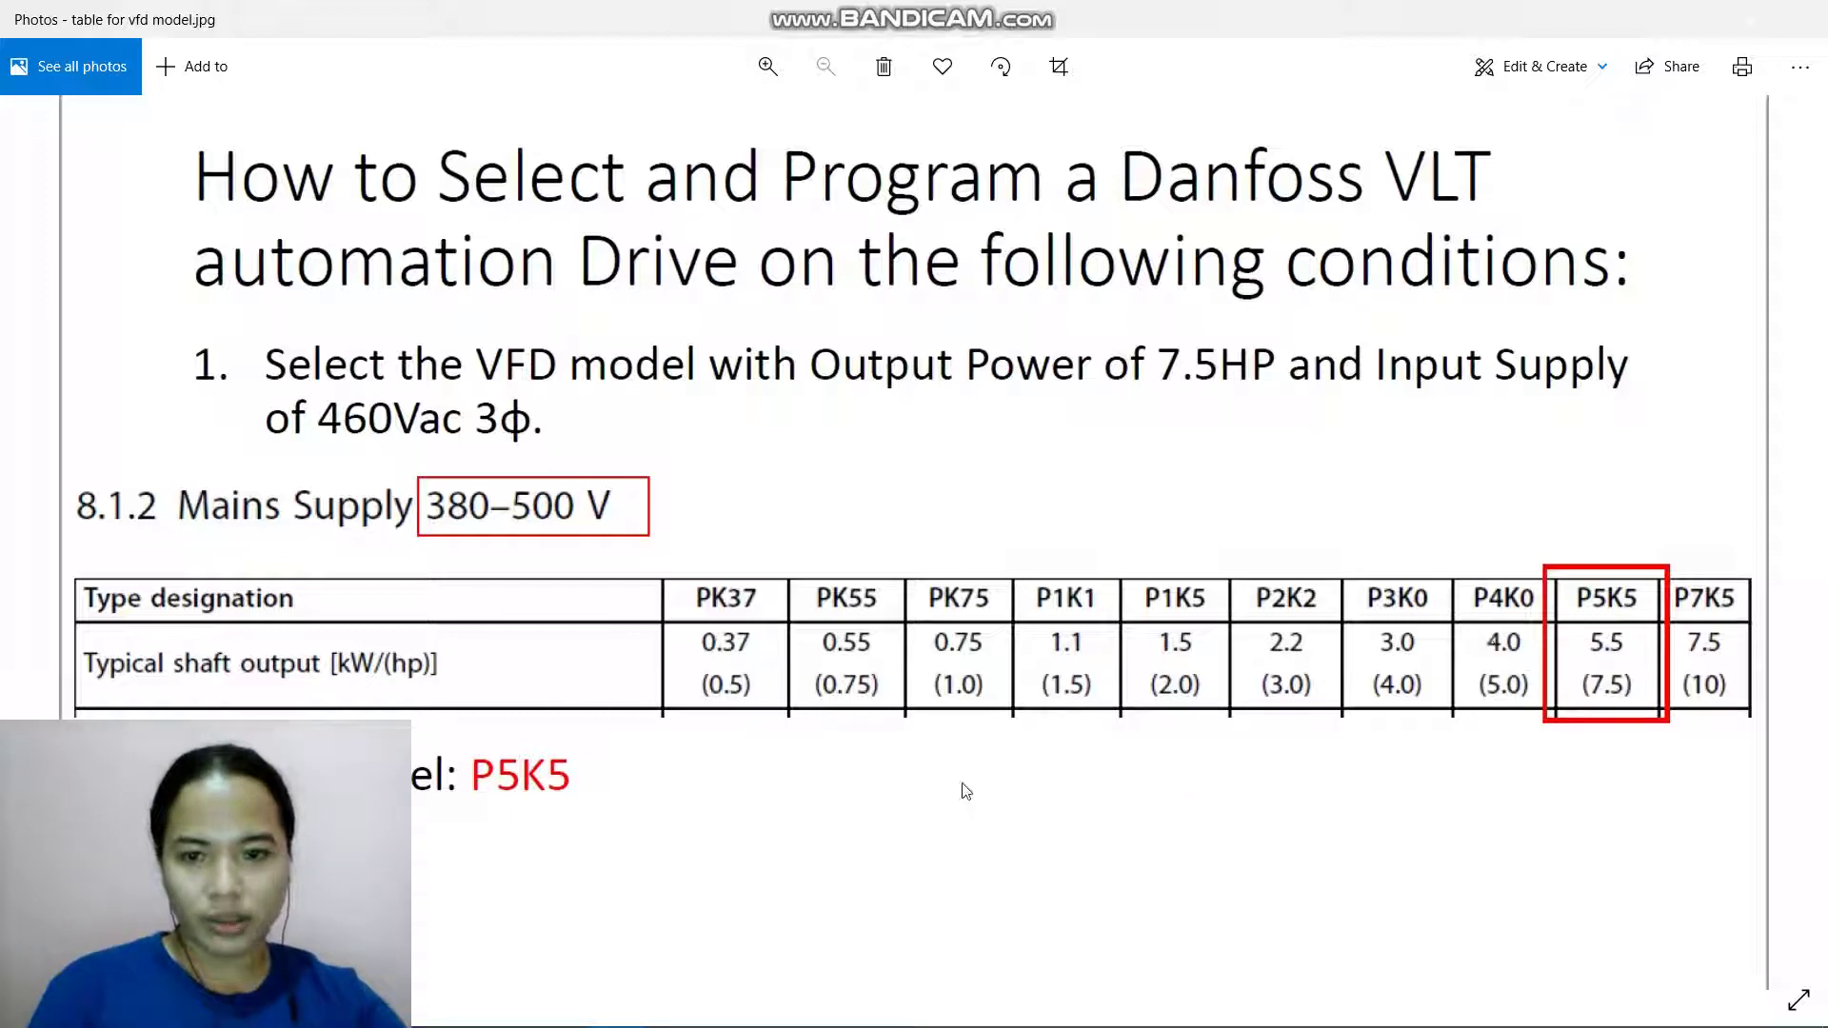
pyautogui.moveTo(753, 1025)
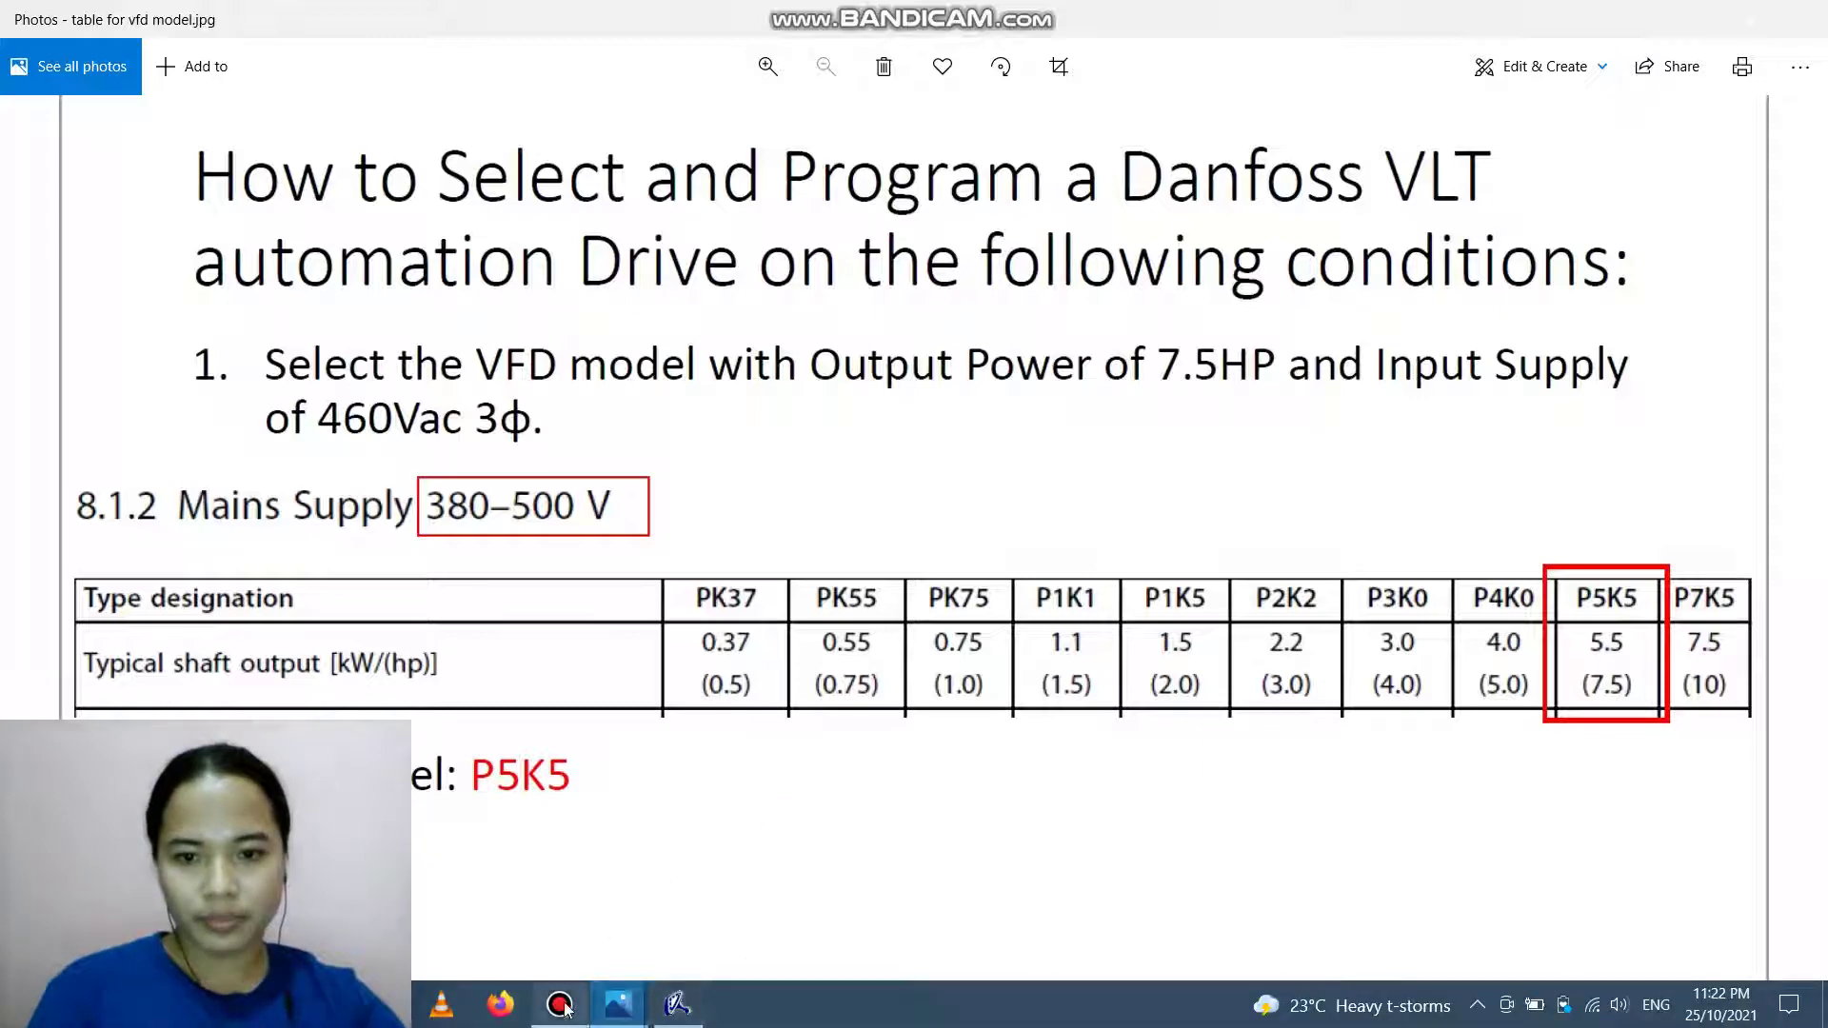
pyautogui.moveTo(621, 1016)
pyautogui.click(509, 861)
pyautogui.click(677, 1005)
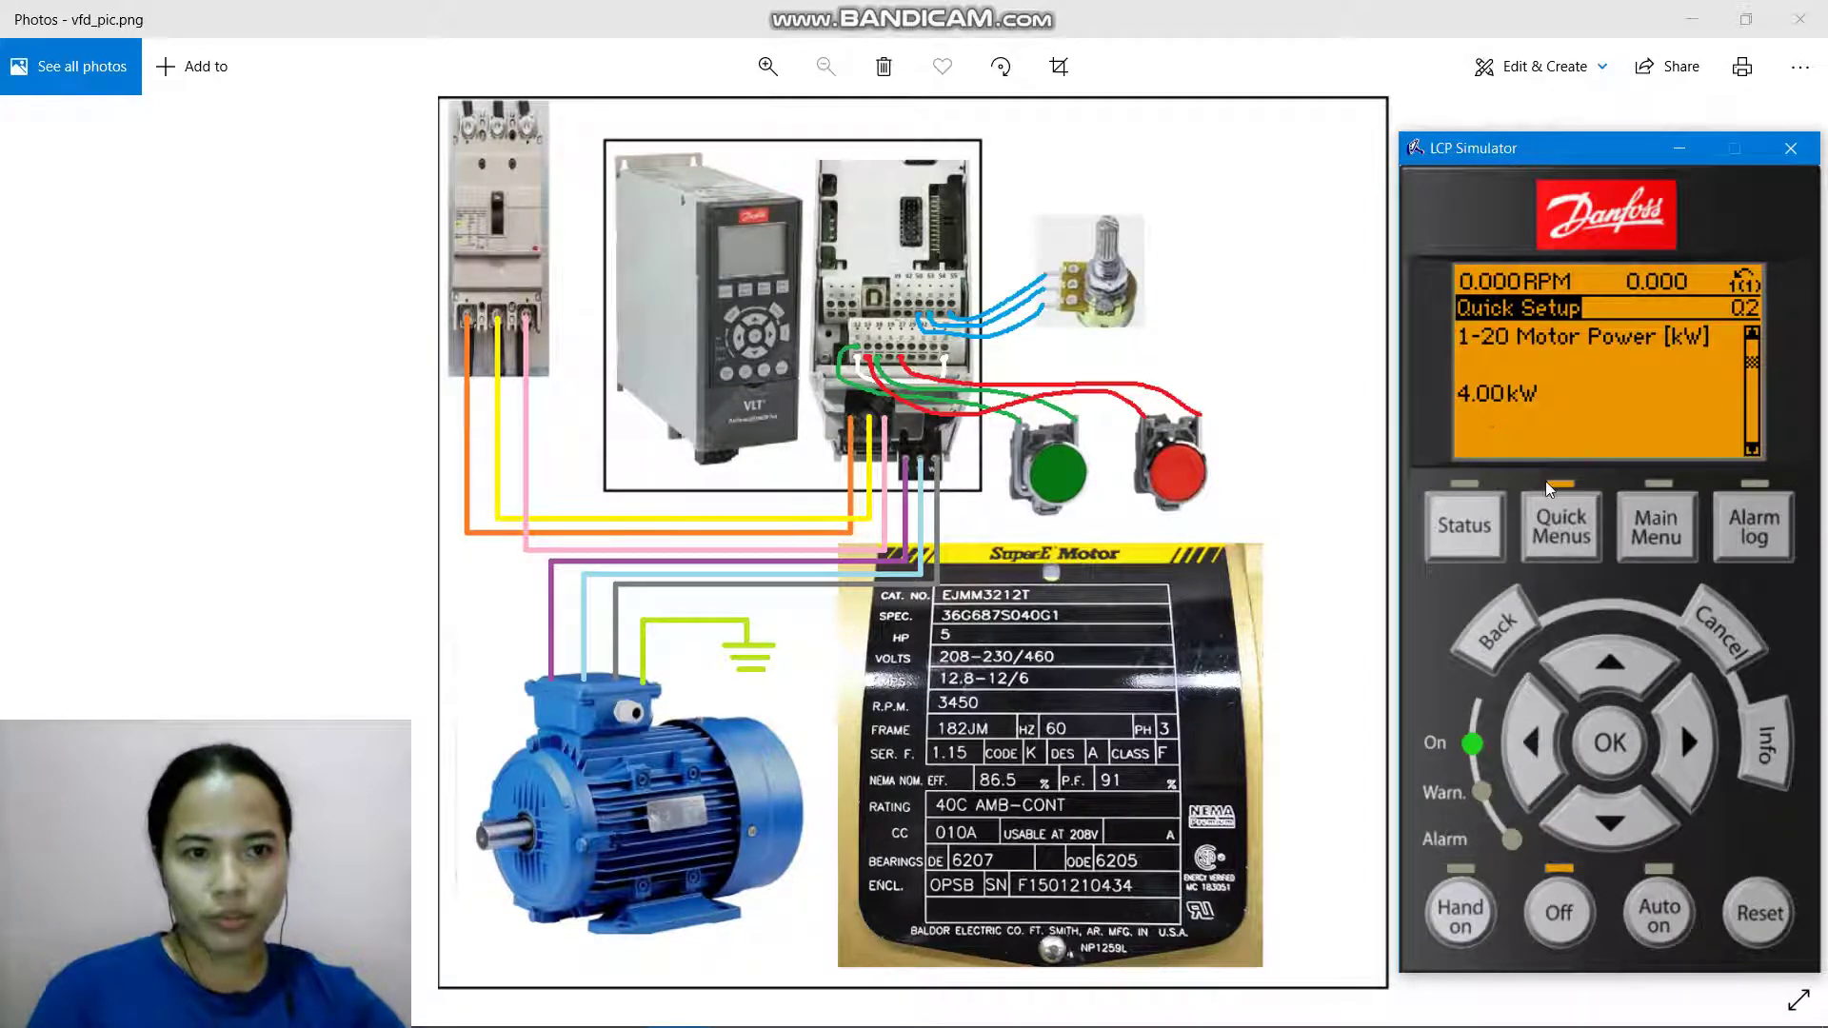
# Set 1-22 Motor Voltage to 460 V and step to 1-23 Motor Frequency
pyautogui.click(1607, 803)
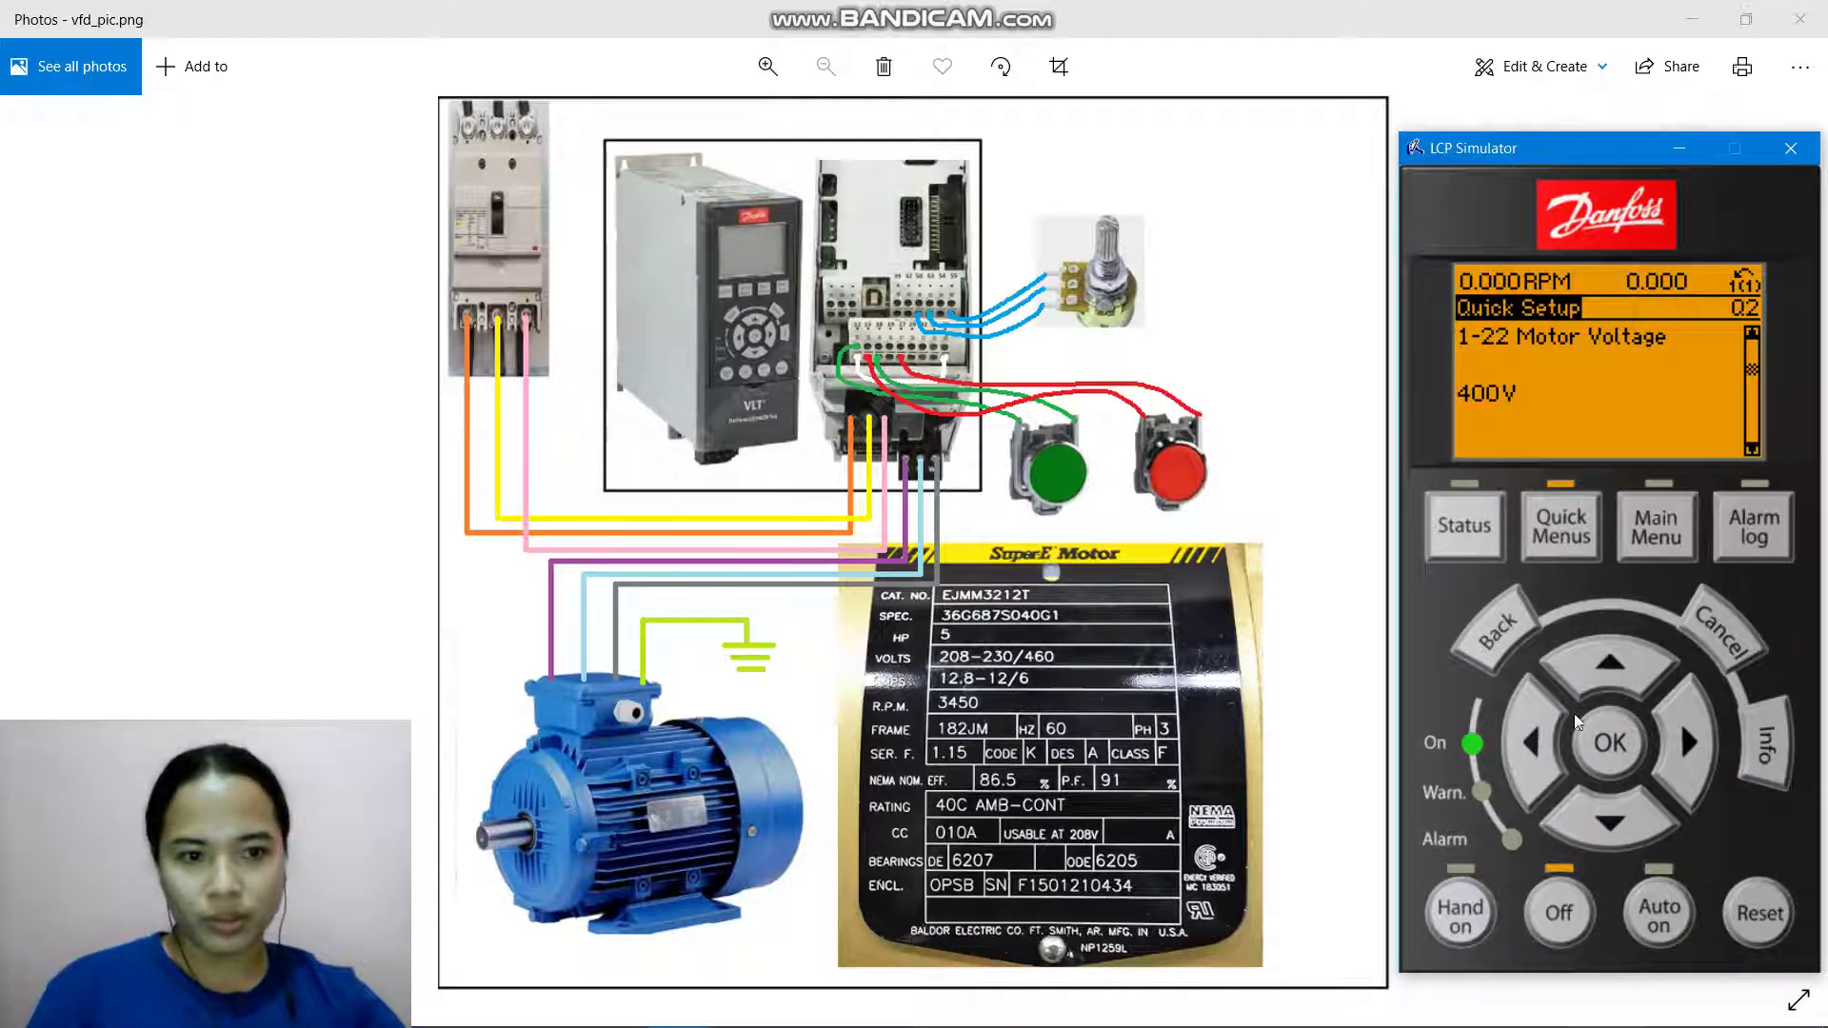
pyautogui.click(1603, 704)
pyautogui.click(1614, 656)
pyautogui.click(1614, 656)
pyautogui.click(1613, 655)
pyautogui.click(1624, 746)
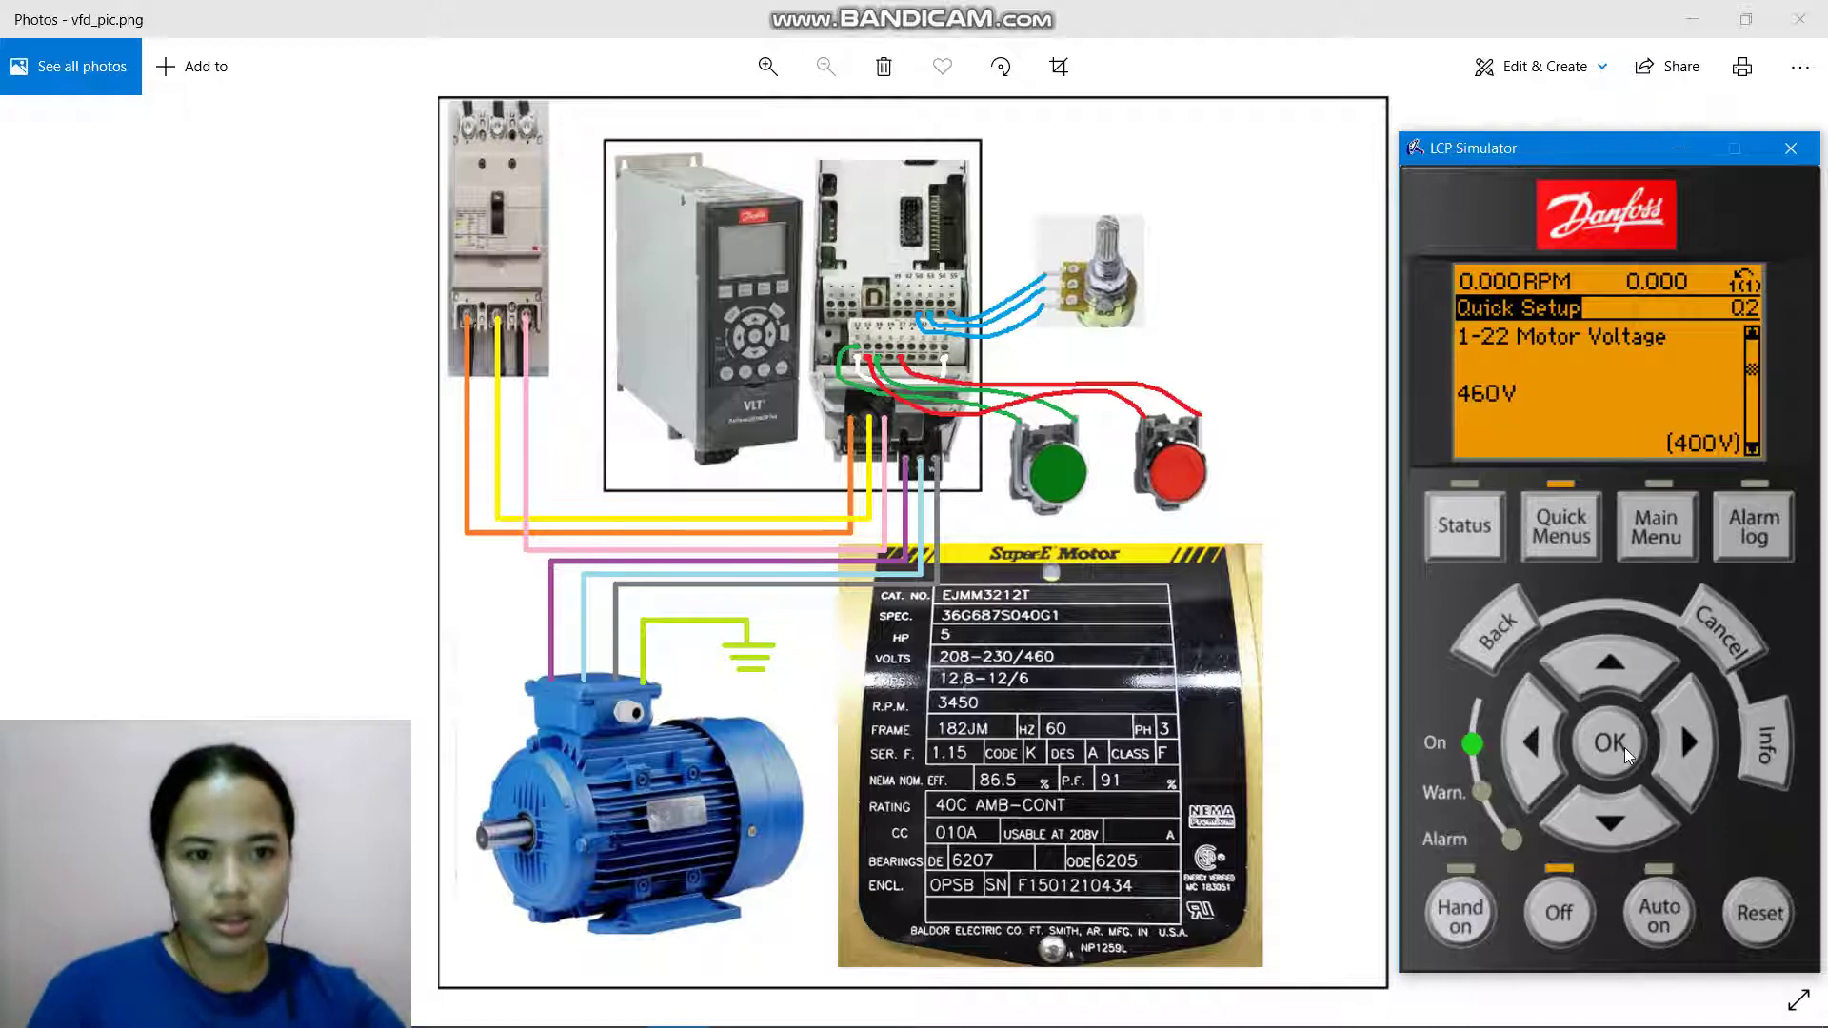
pyautogui.click(1620, 824)
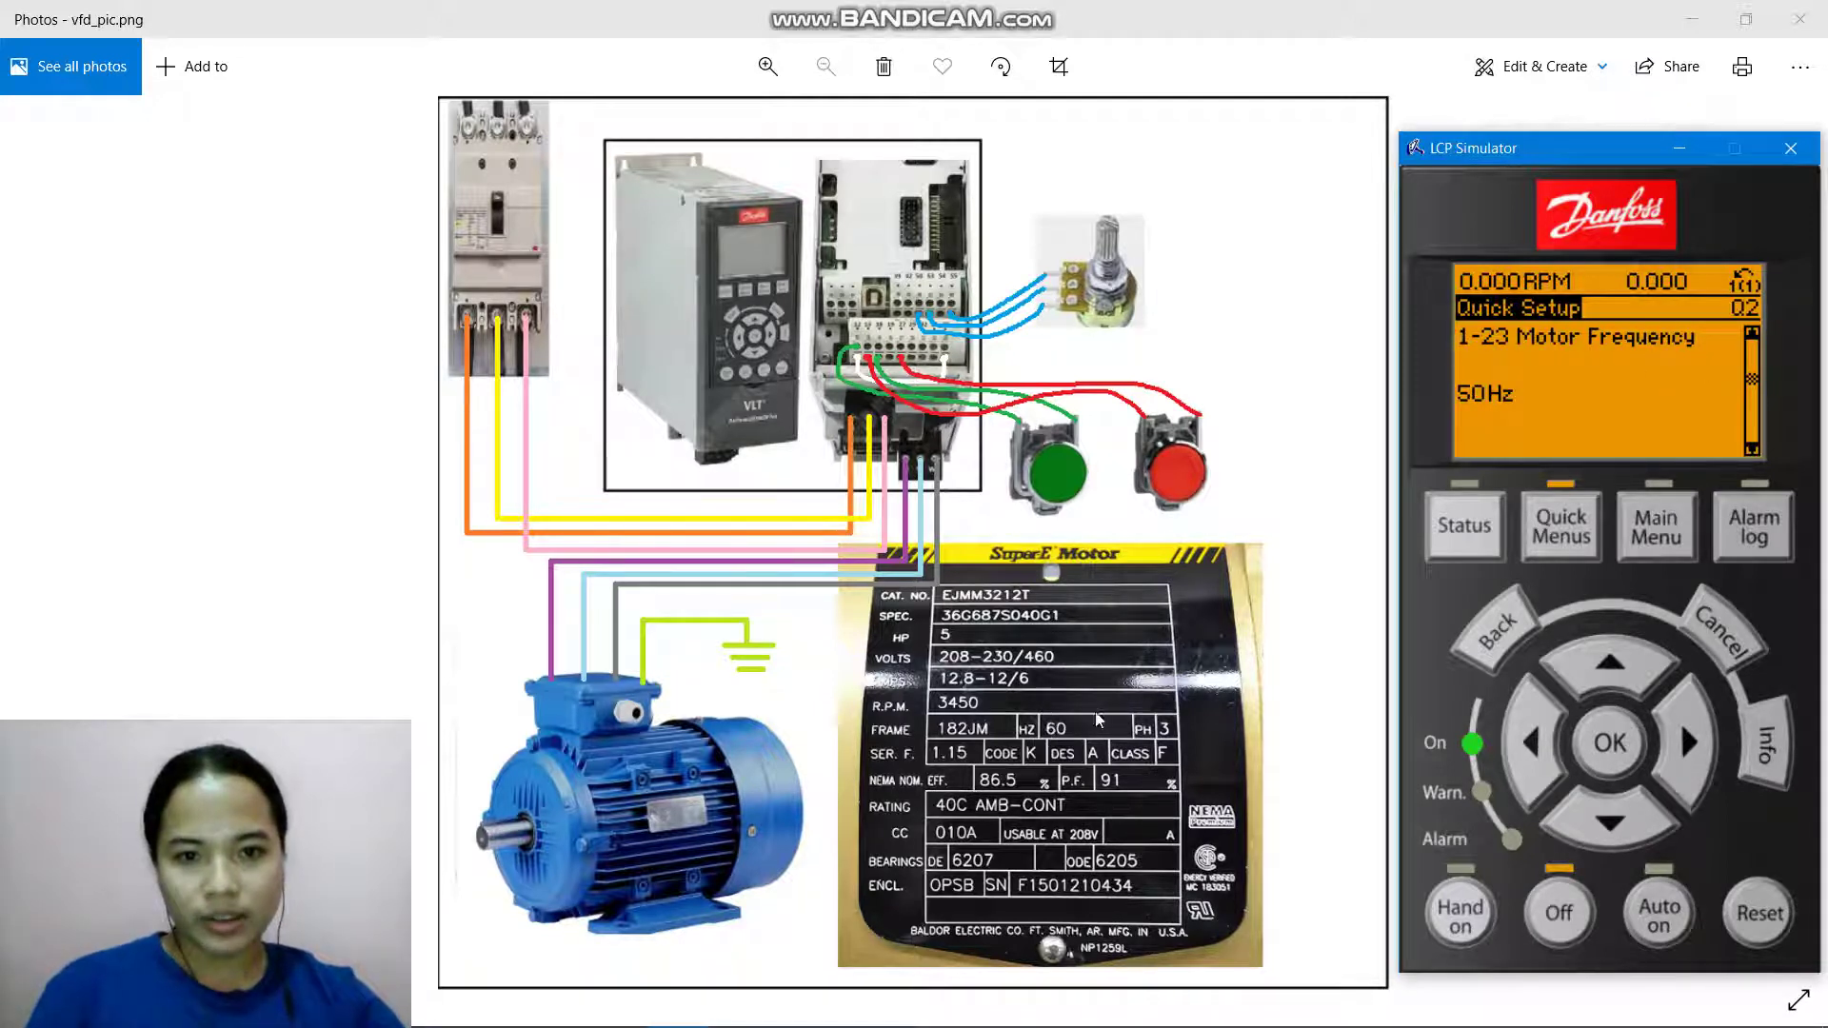
# Change 1-23 Motor Frequency from 50 Hz to 60 Hz and step to 1-24
pyautogui.click(1606, 736)
pyautogui.click(1607, 656)
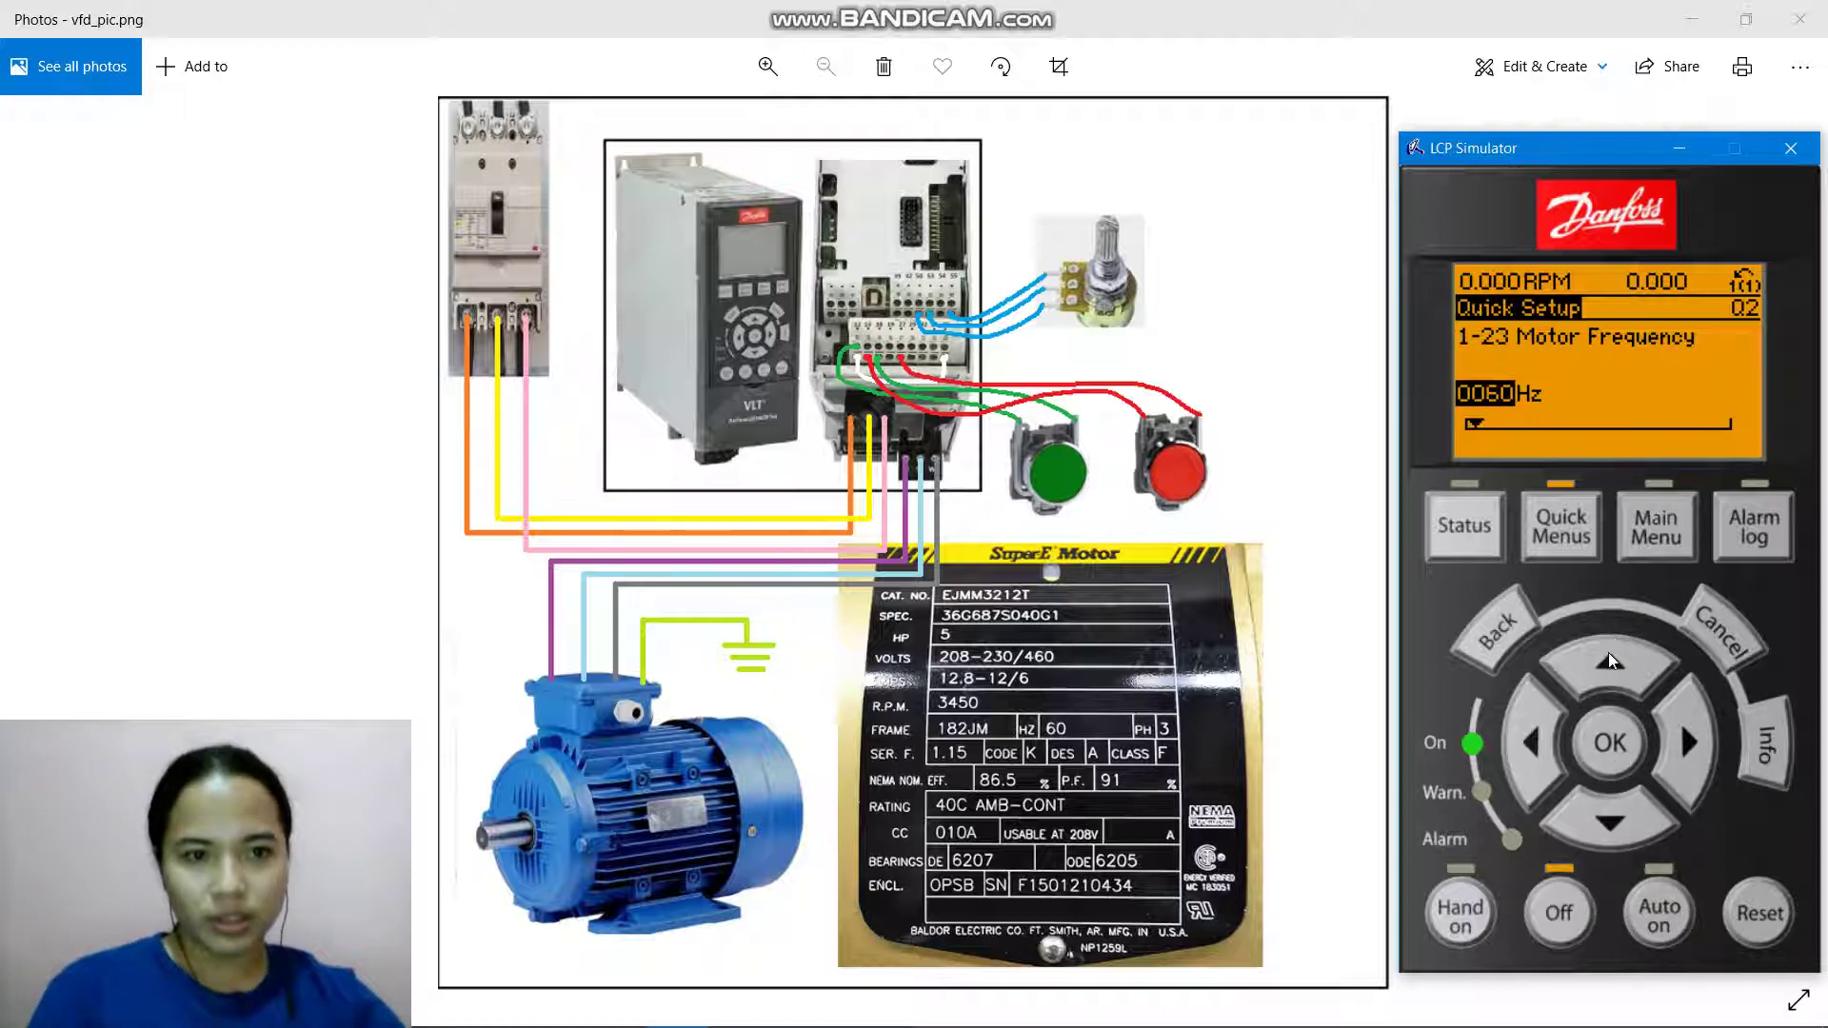
pyautogui.click(1606, 737)
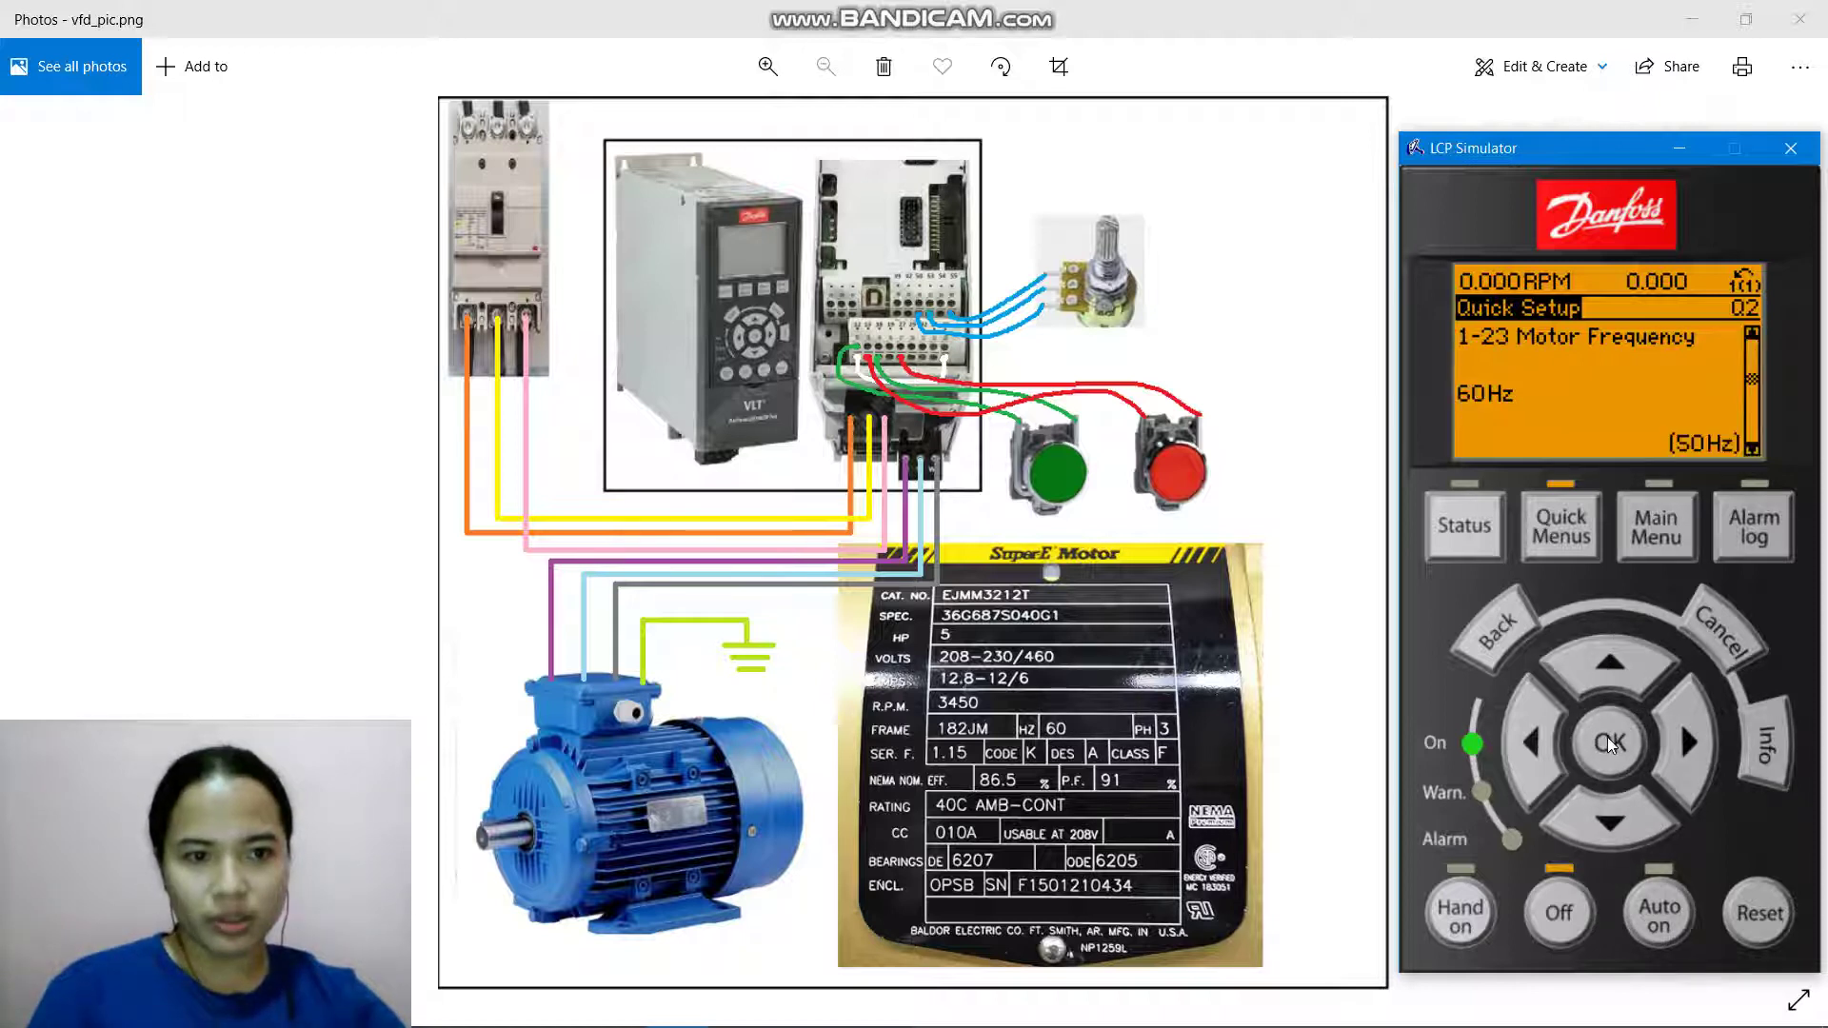
pyautogui.click(1616, 833)
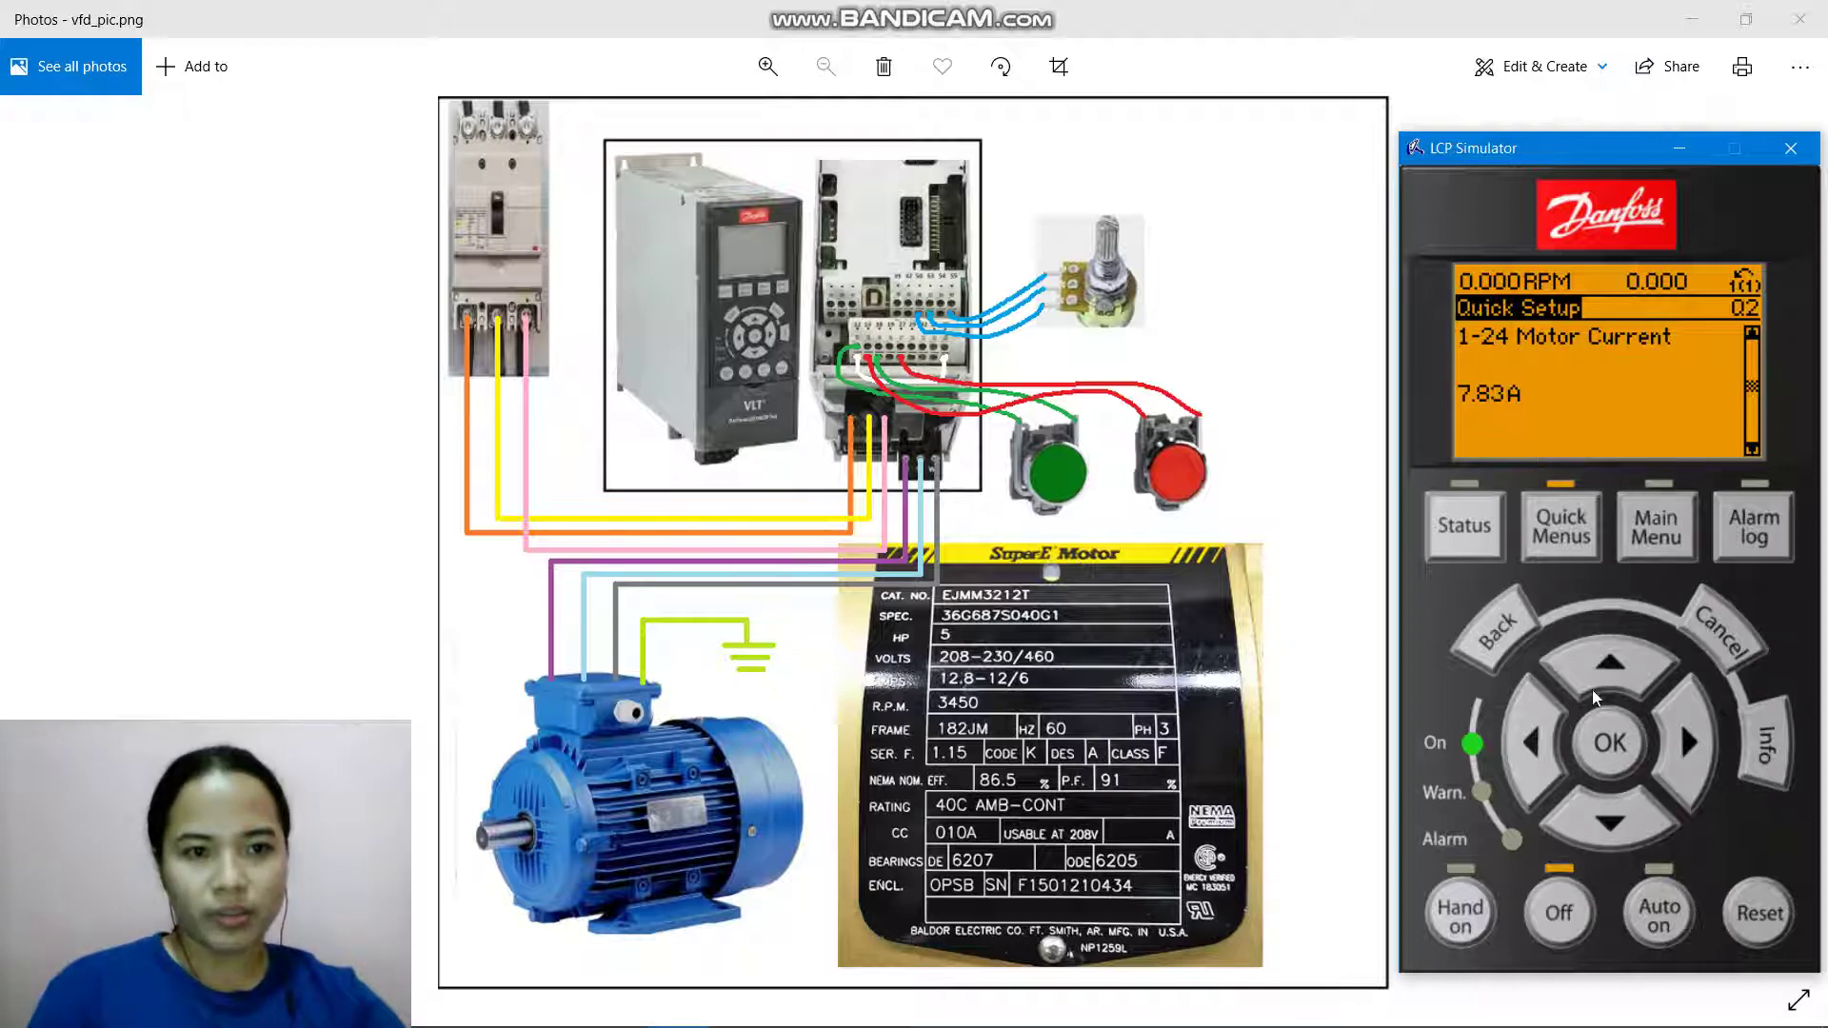
# Edit 1-24 Motor Current digit by digit from 7.83 A to 6.90 A and step to 1-25
pyautogui.click(1606, 741)
pyautogui.click(1532, 743)
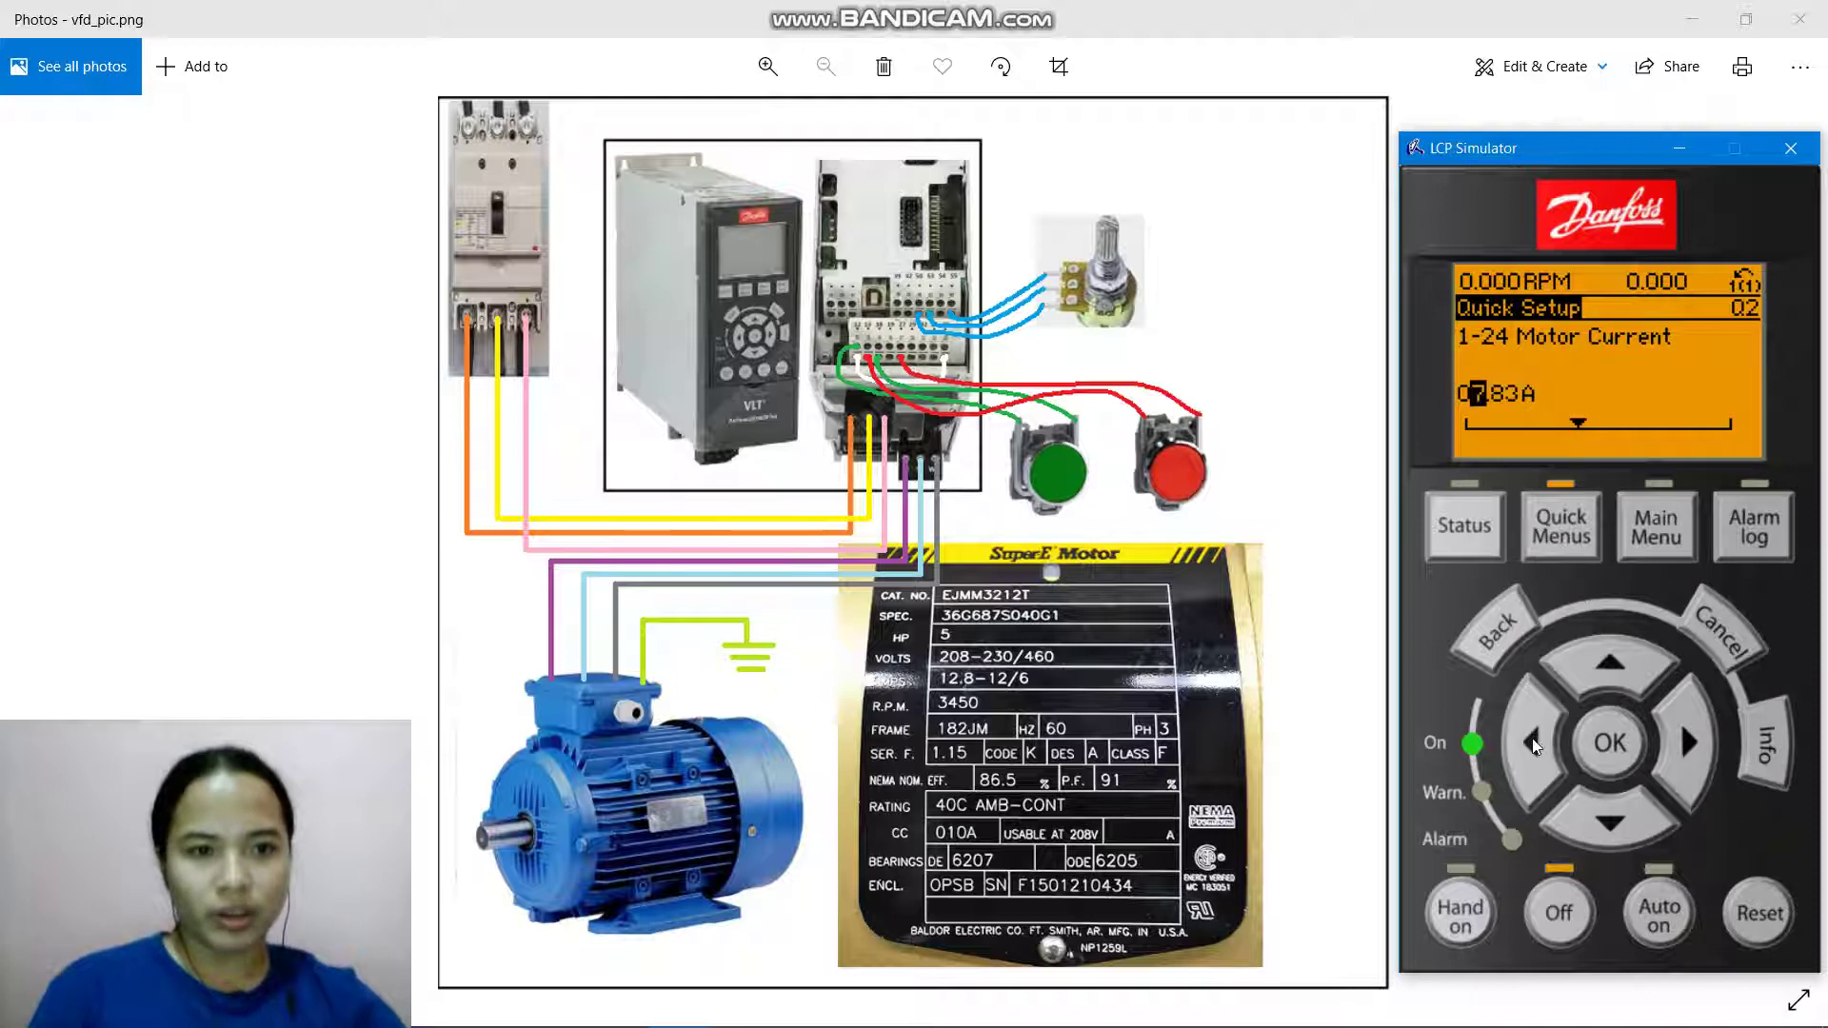
pyautogui.click(1610, 818)
pyautogui.click(1697, 754)
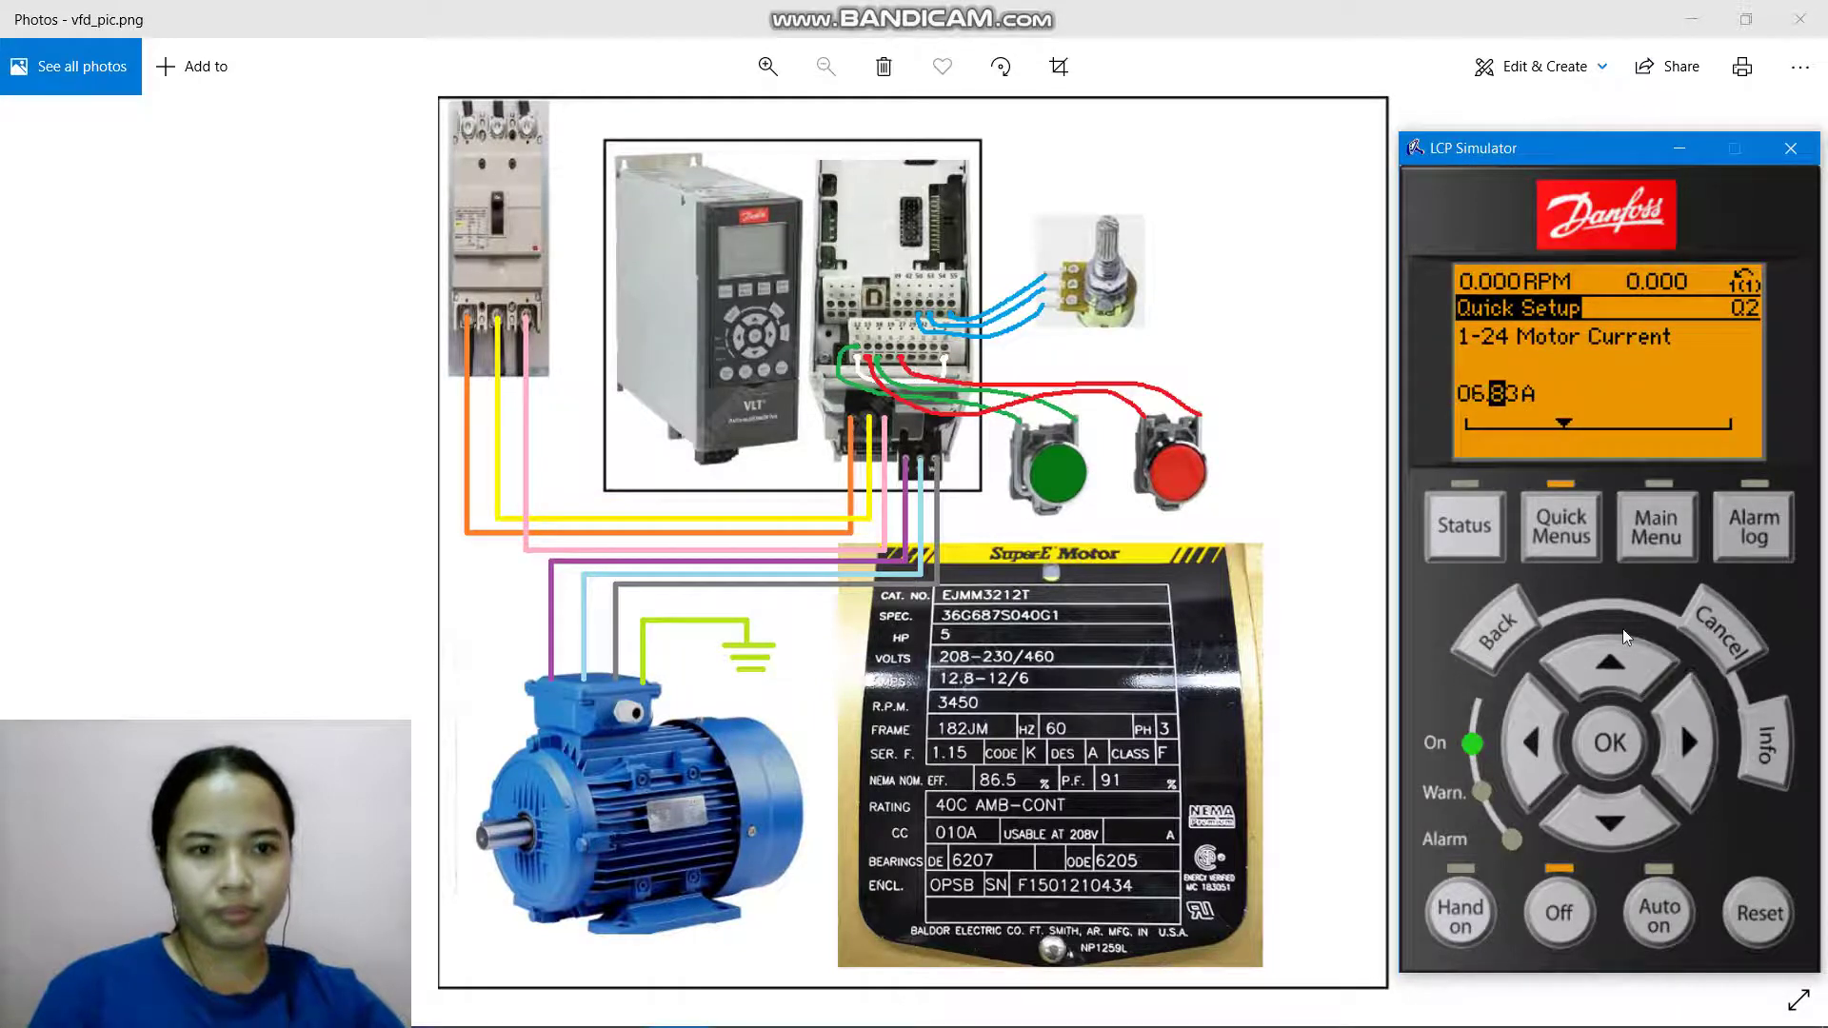
pyautogui.click(1617, 649)
pyautogui.click(1678, 718)
pyautogui.click(1617, 827)
pyautogui.click(1617, 830)
pyautogui.click(1616, 829)
pyautogui.click(1601, 735)
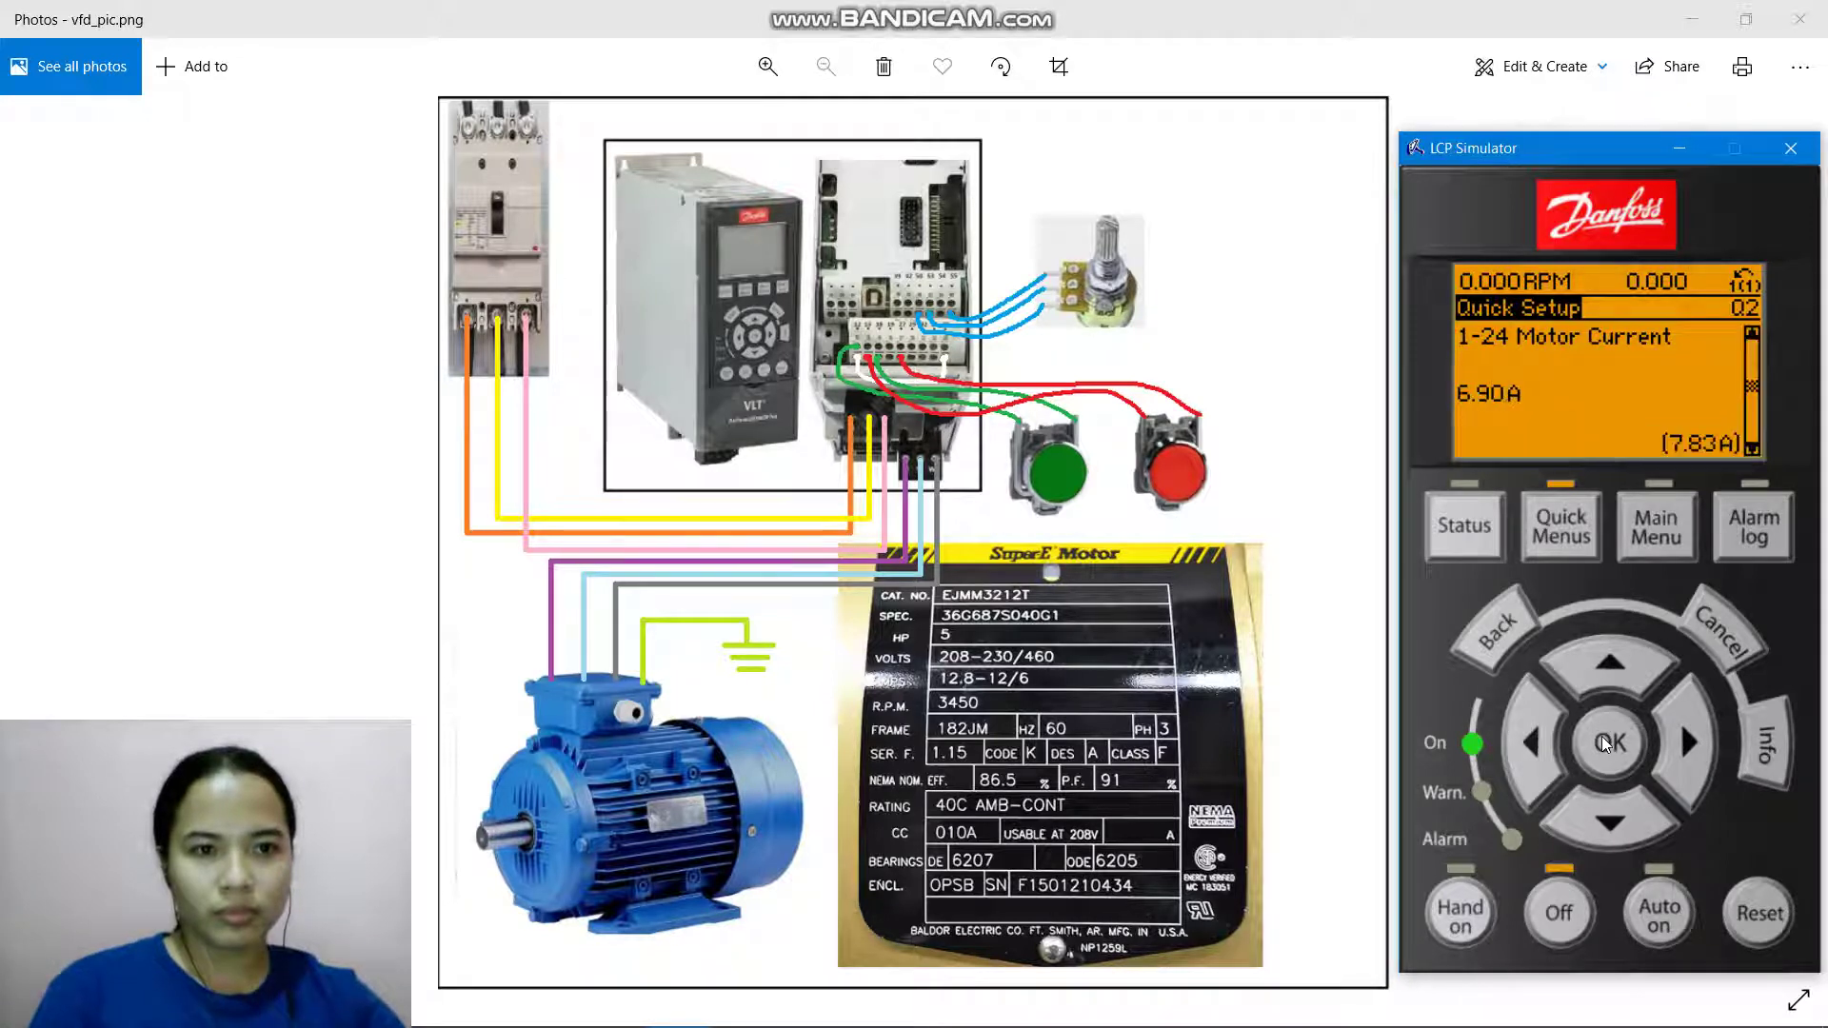
pyautogui.click(1604, 835)
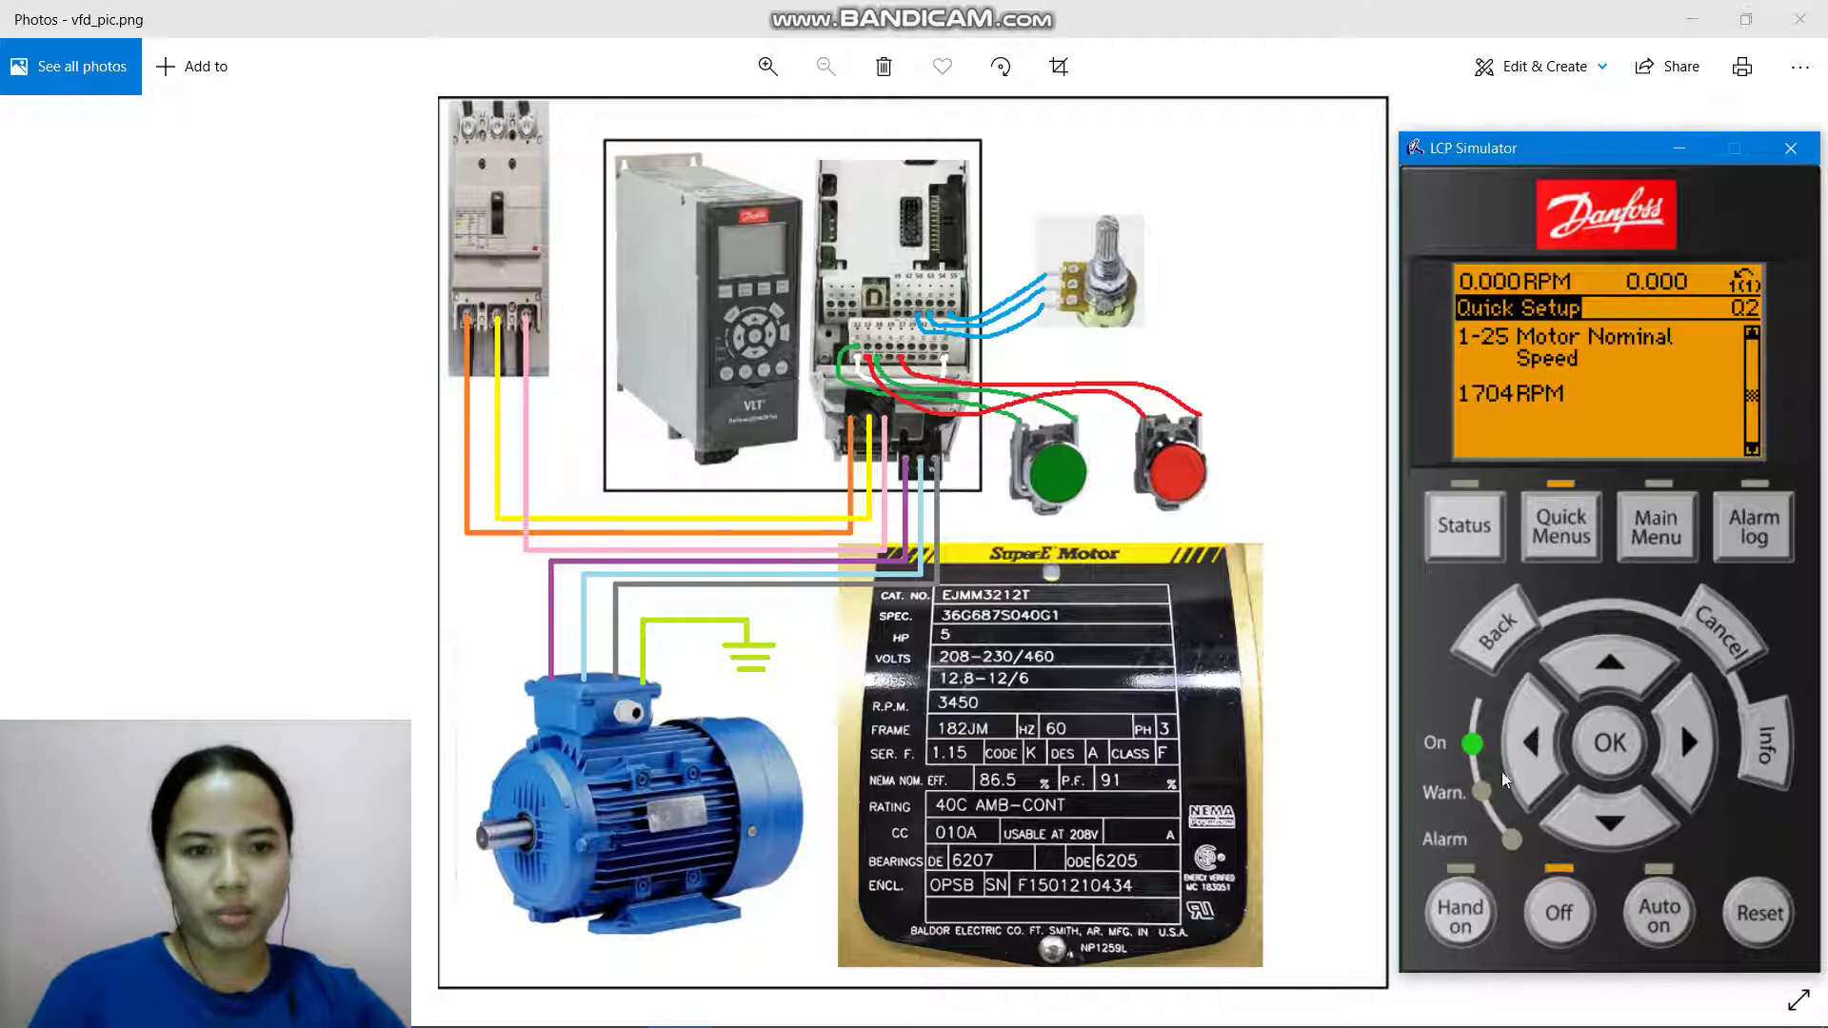
# Start editing 1-25 Motor Nominal Speed and raise its thousands digit to 3
pyautogui.click(1607, 828)
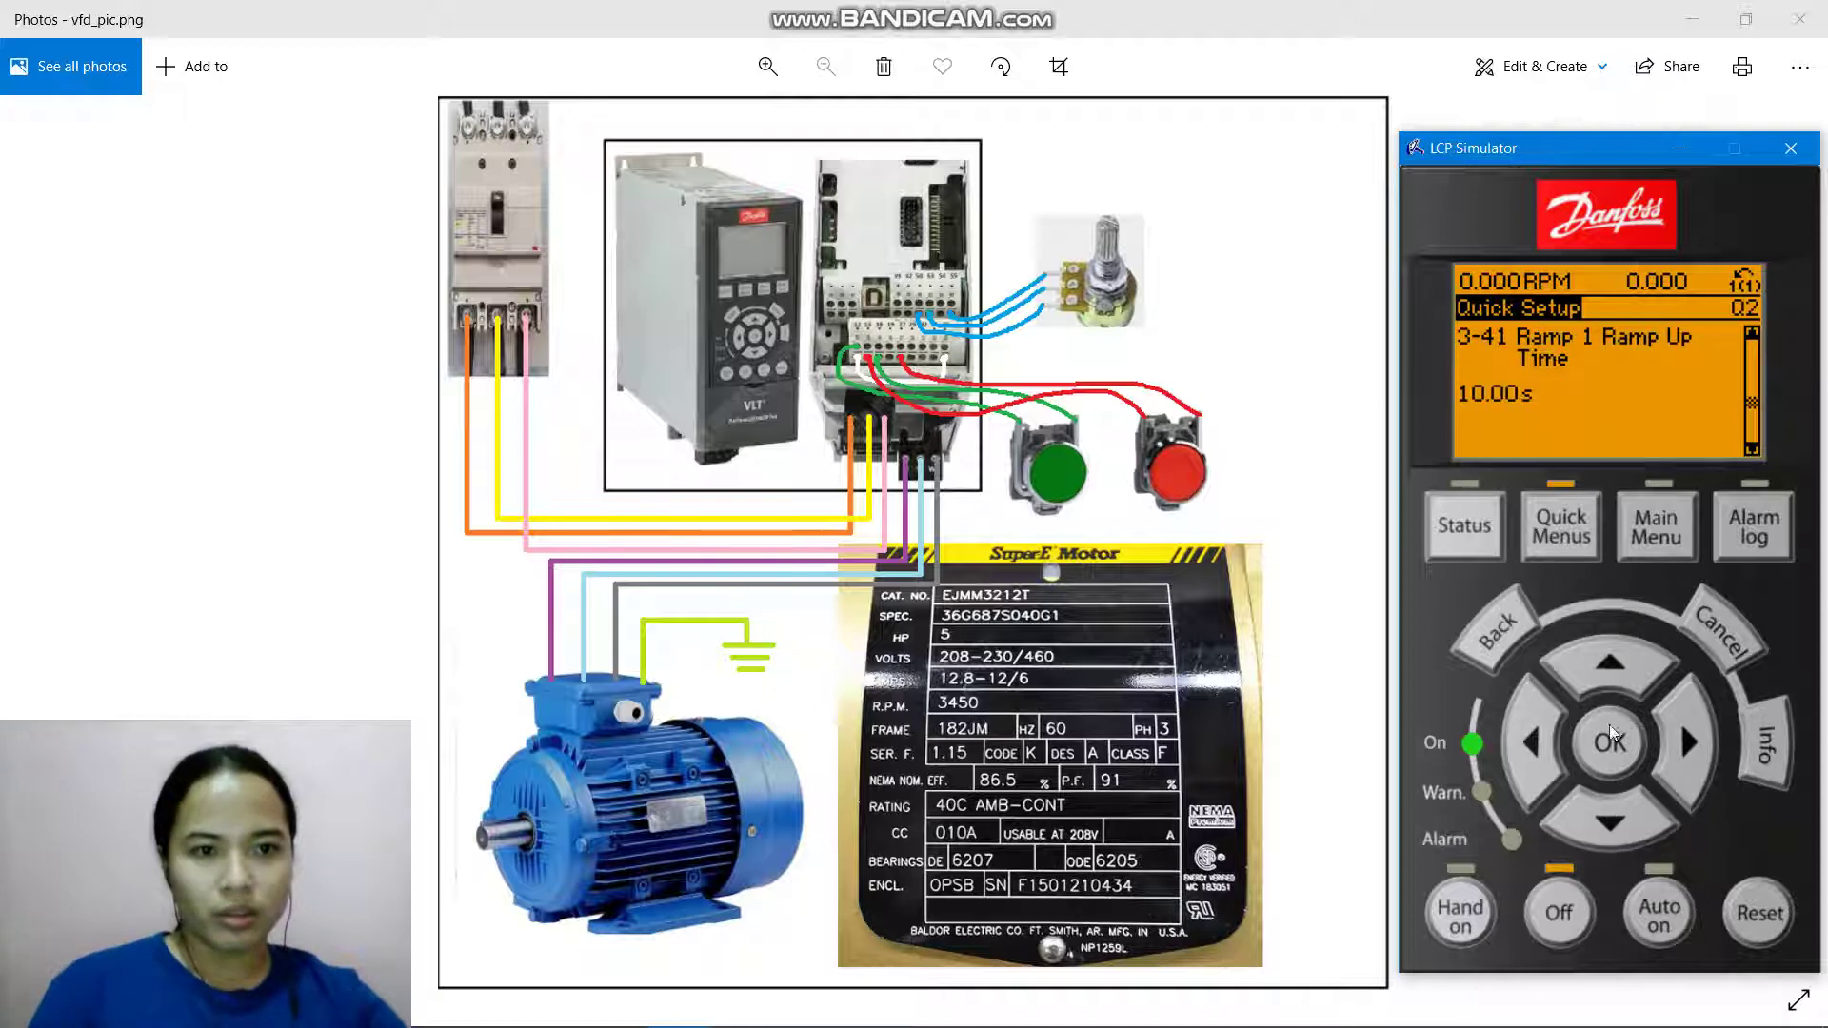
pyautogui.click(1612, 668)
pyautogui.click(1615, 767)
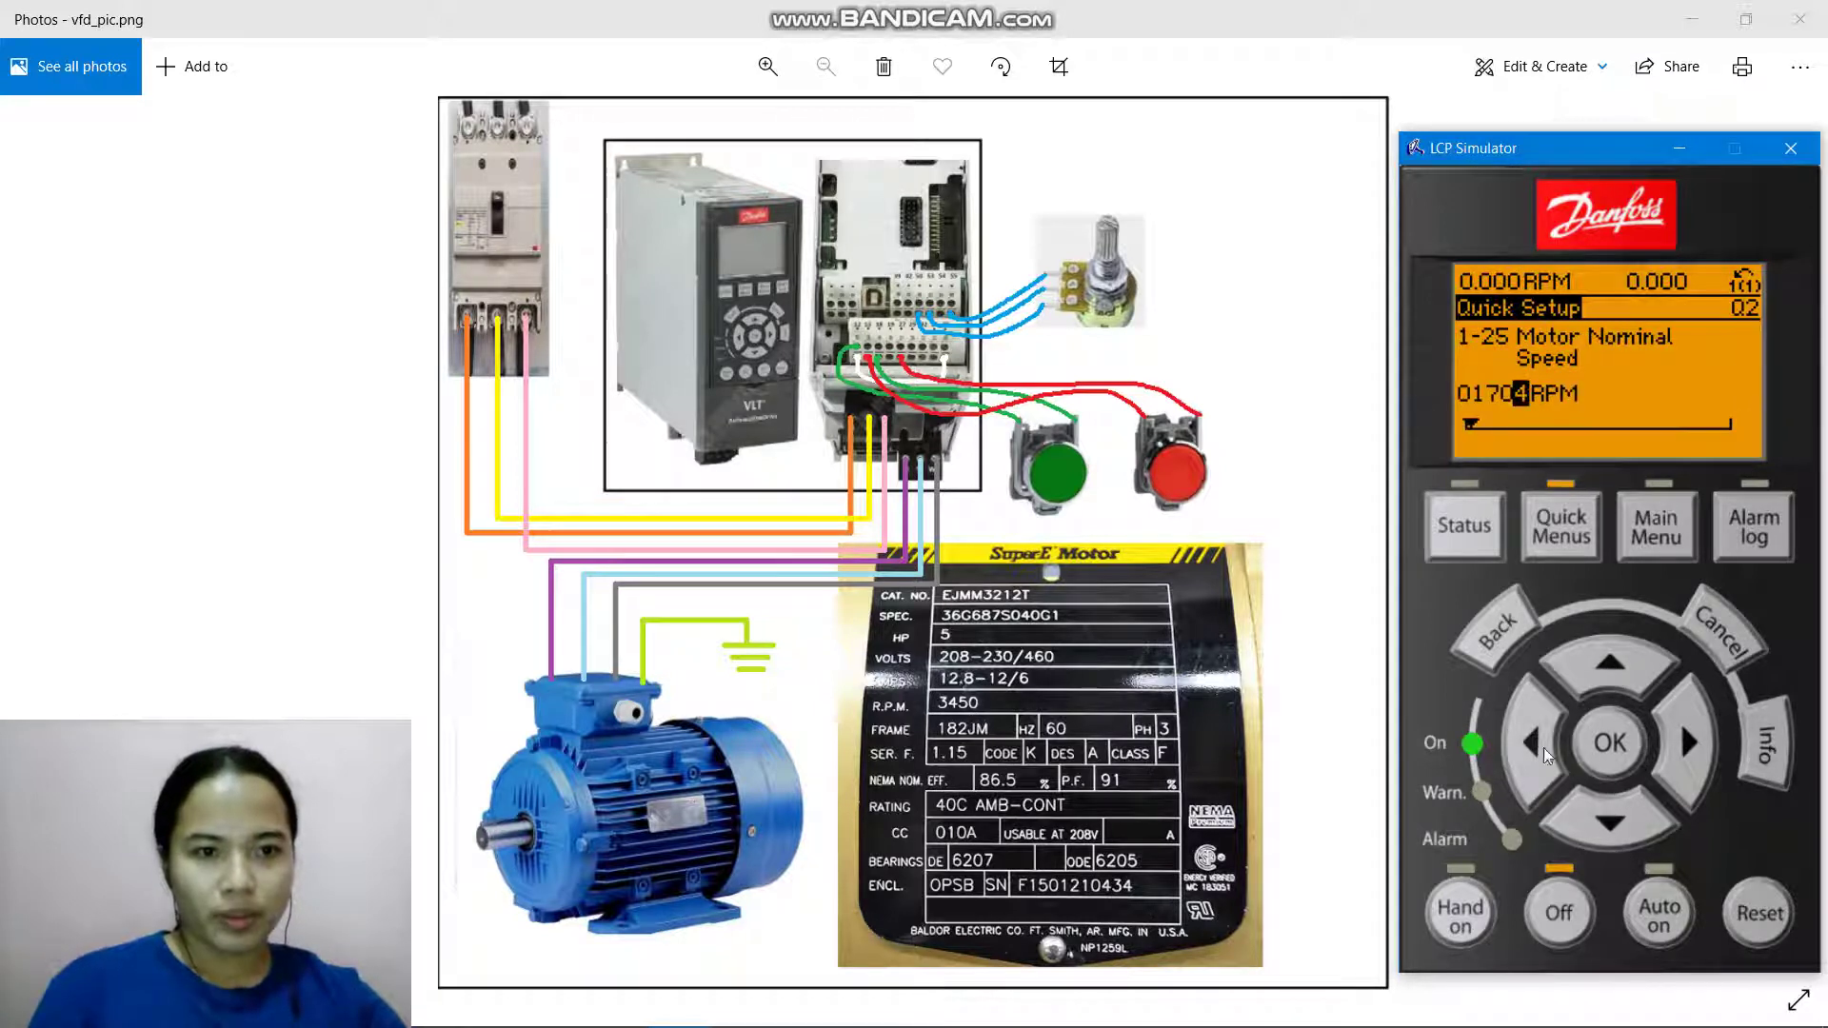
pyautogui.click(1527, 750)
pyautogui.click(1525, 749)
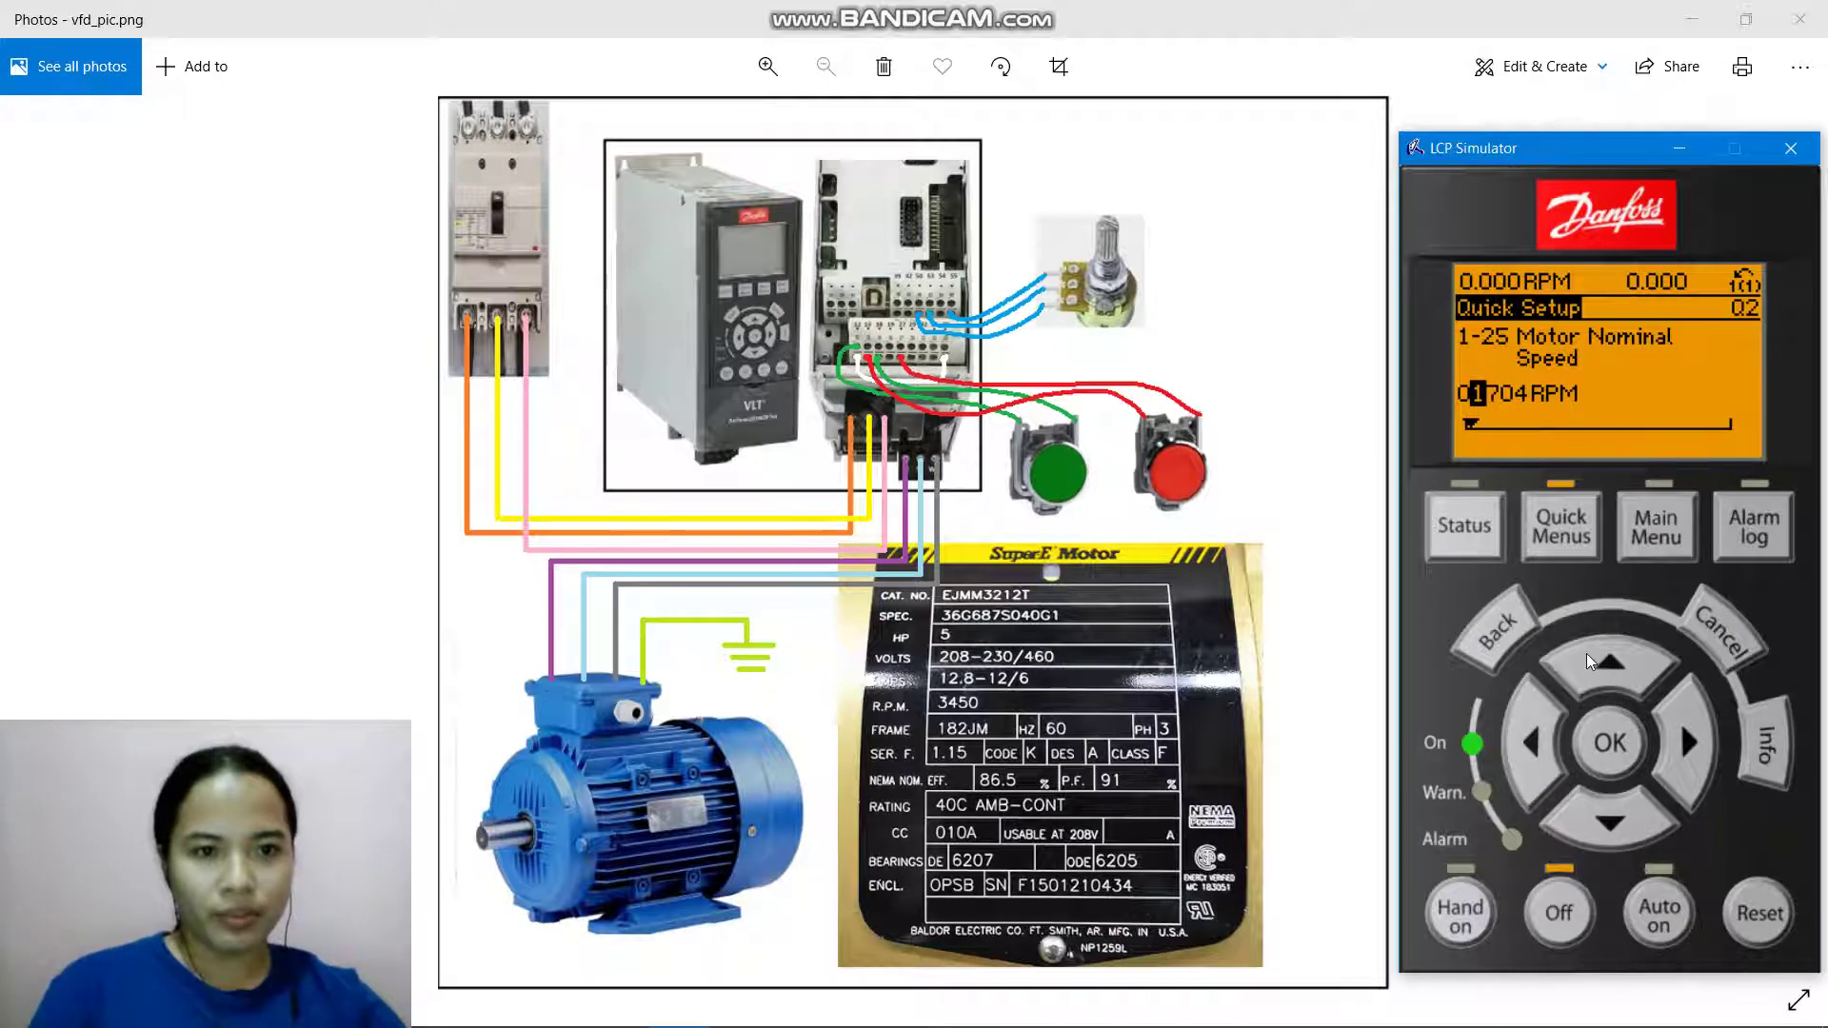
pyautogui.click(1595, 658)
pyautogui.click(1596, 658)
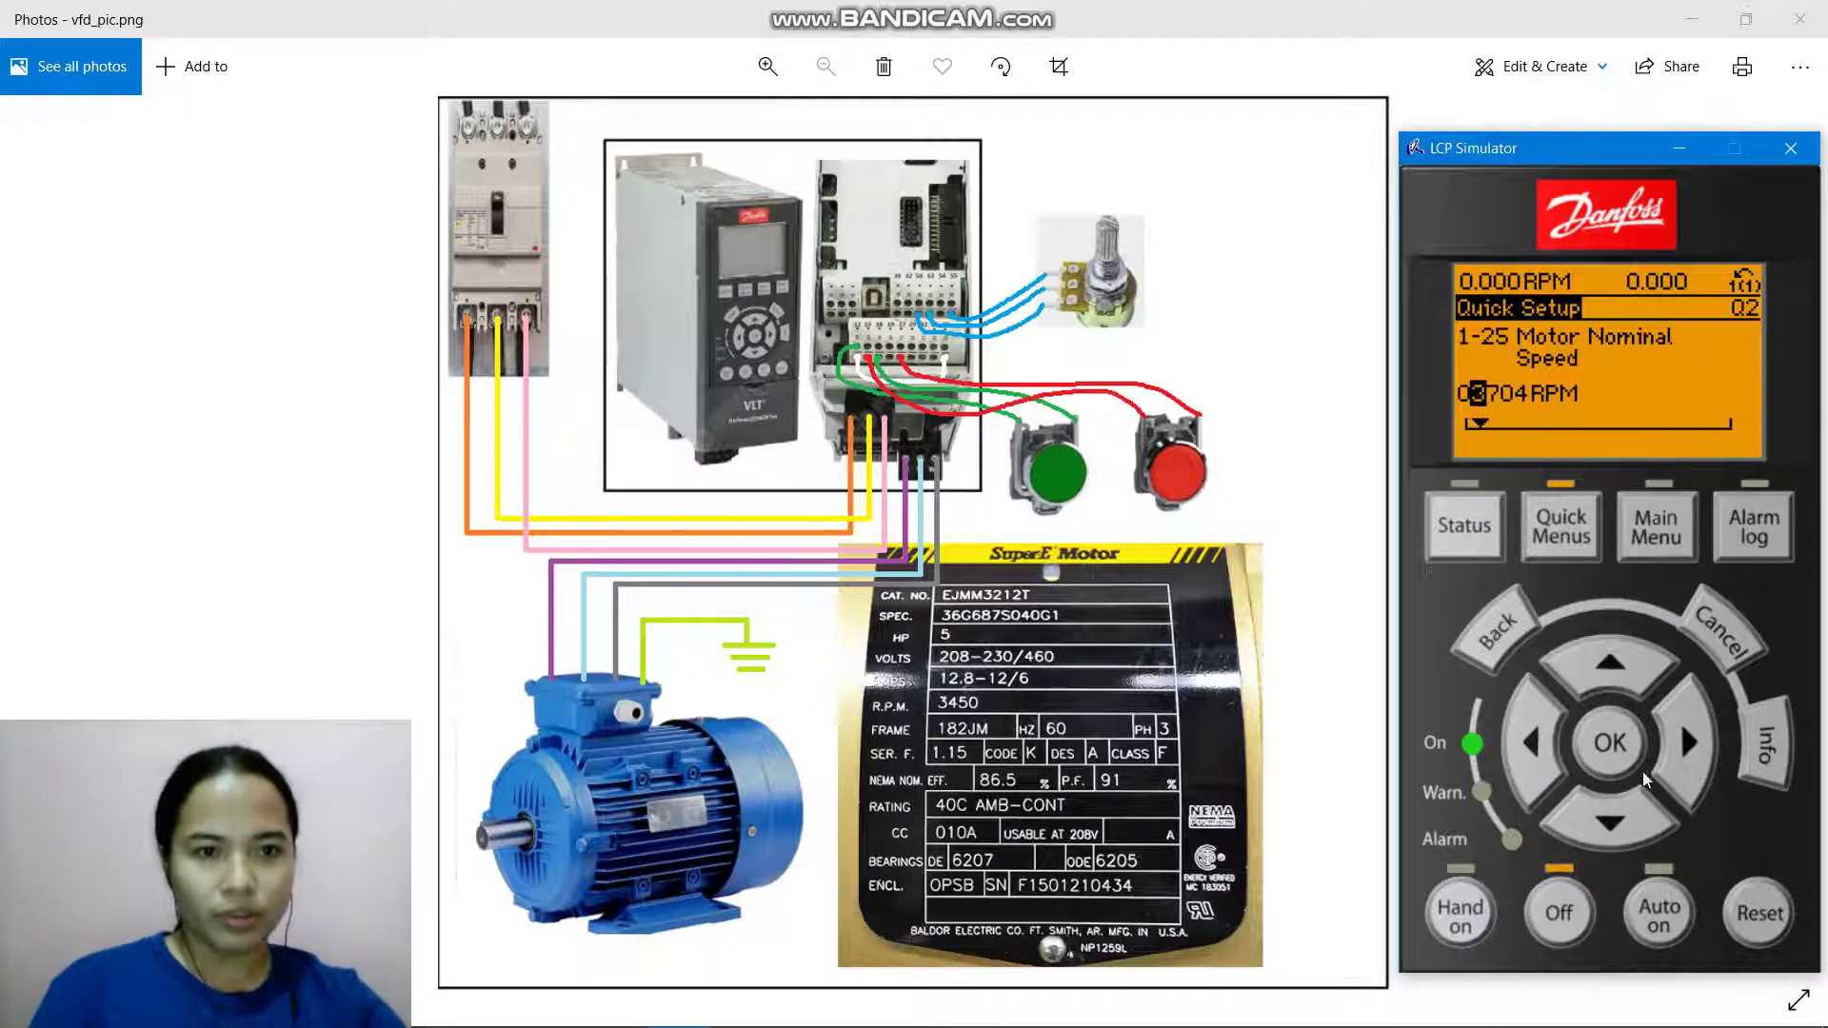
# Adjust the remaining digits to make 3450 RPM, confirm, and step to 3-41
pyautogui.click(1685, 747)
pyautogui.click(1626, 808)
pyautogui.click(1626, 807)
pyautogui.click(1627, 807)
pyautogui.click(1674, 754)
pyautogui.click(1622, 682)
pyautogui.click(1621, 681)
pyautogui.click(1621, 681)
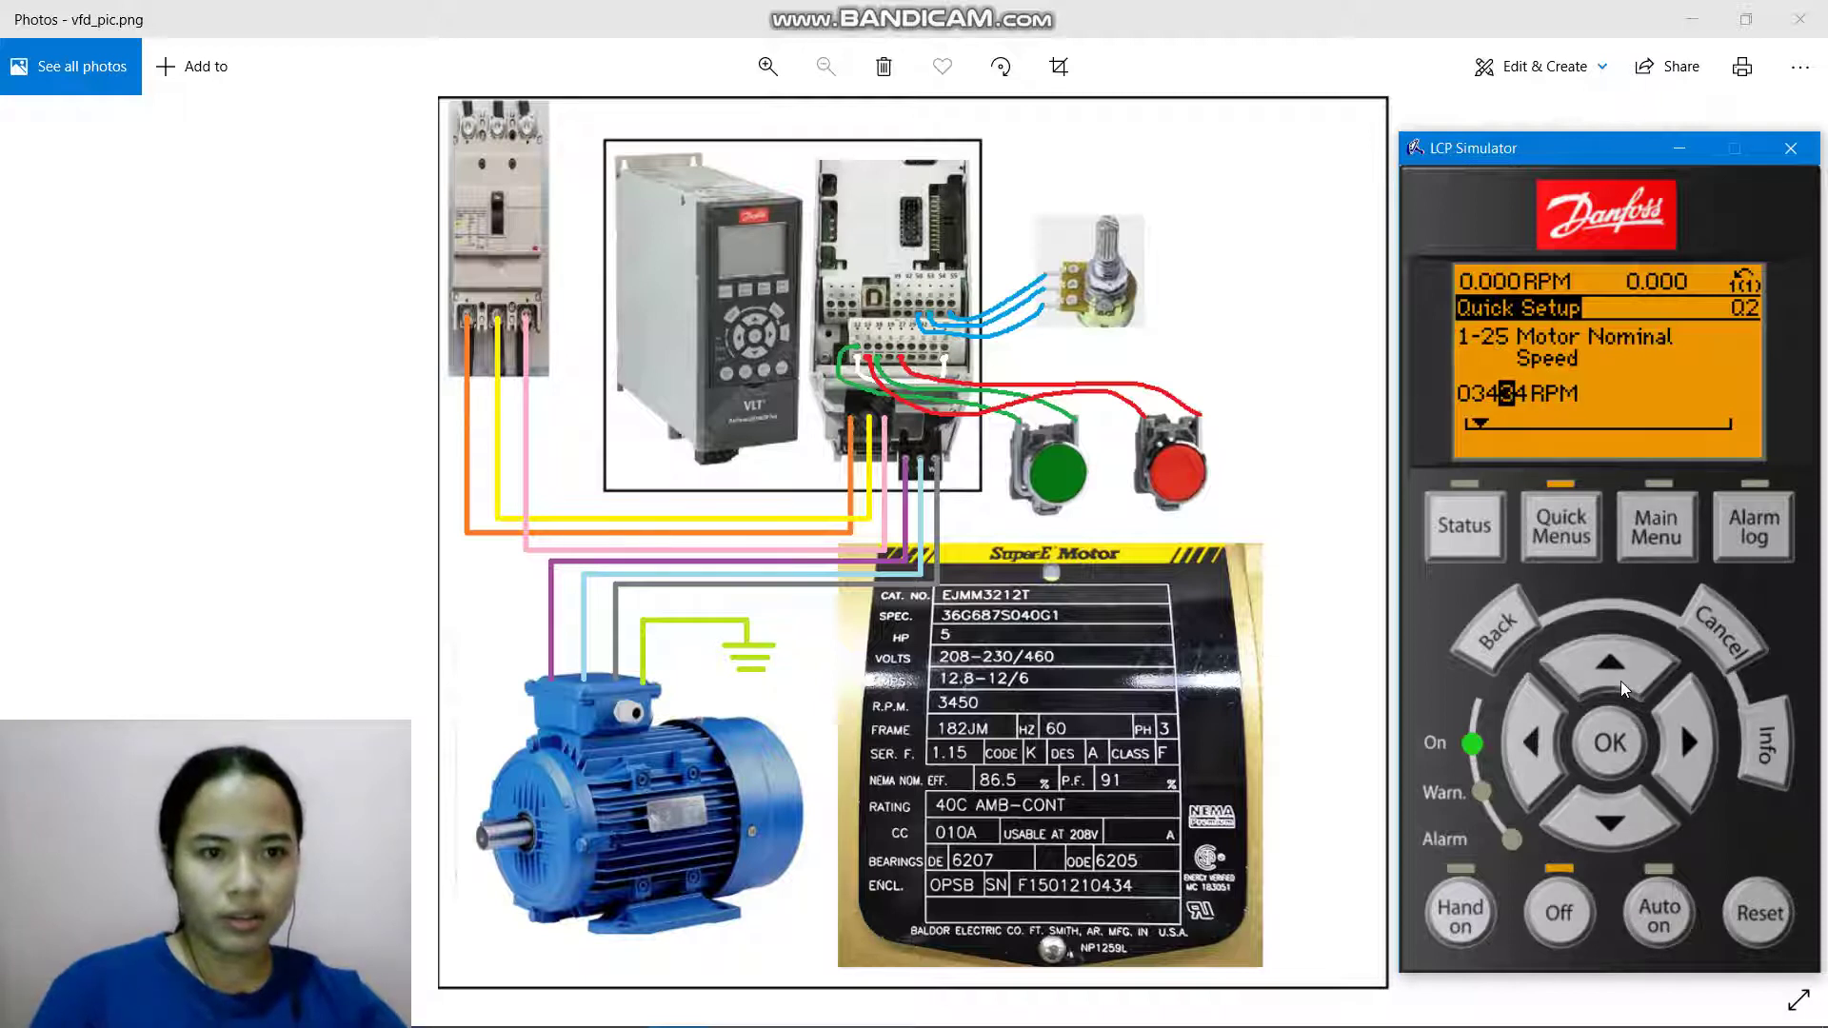
pyautogui.click(1620, 681)
pyautogui.click(1621, 682)
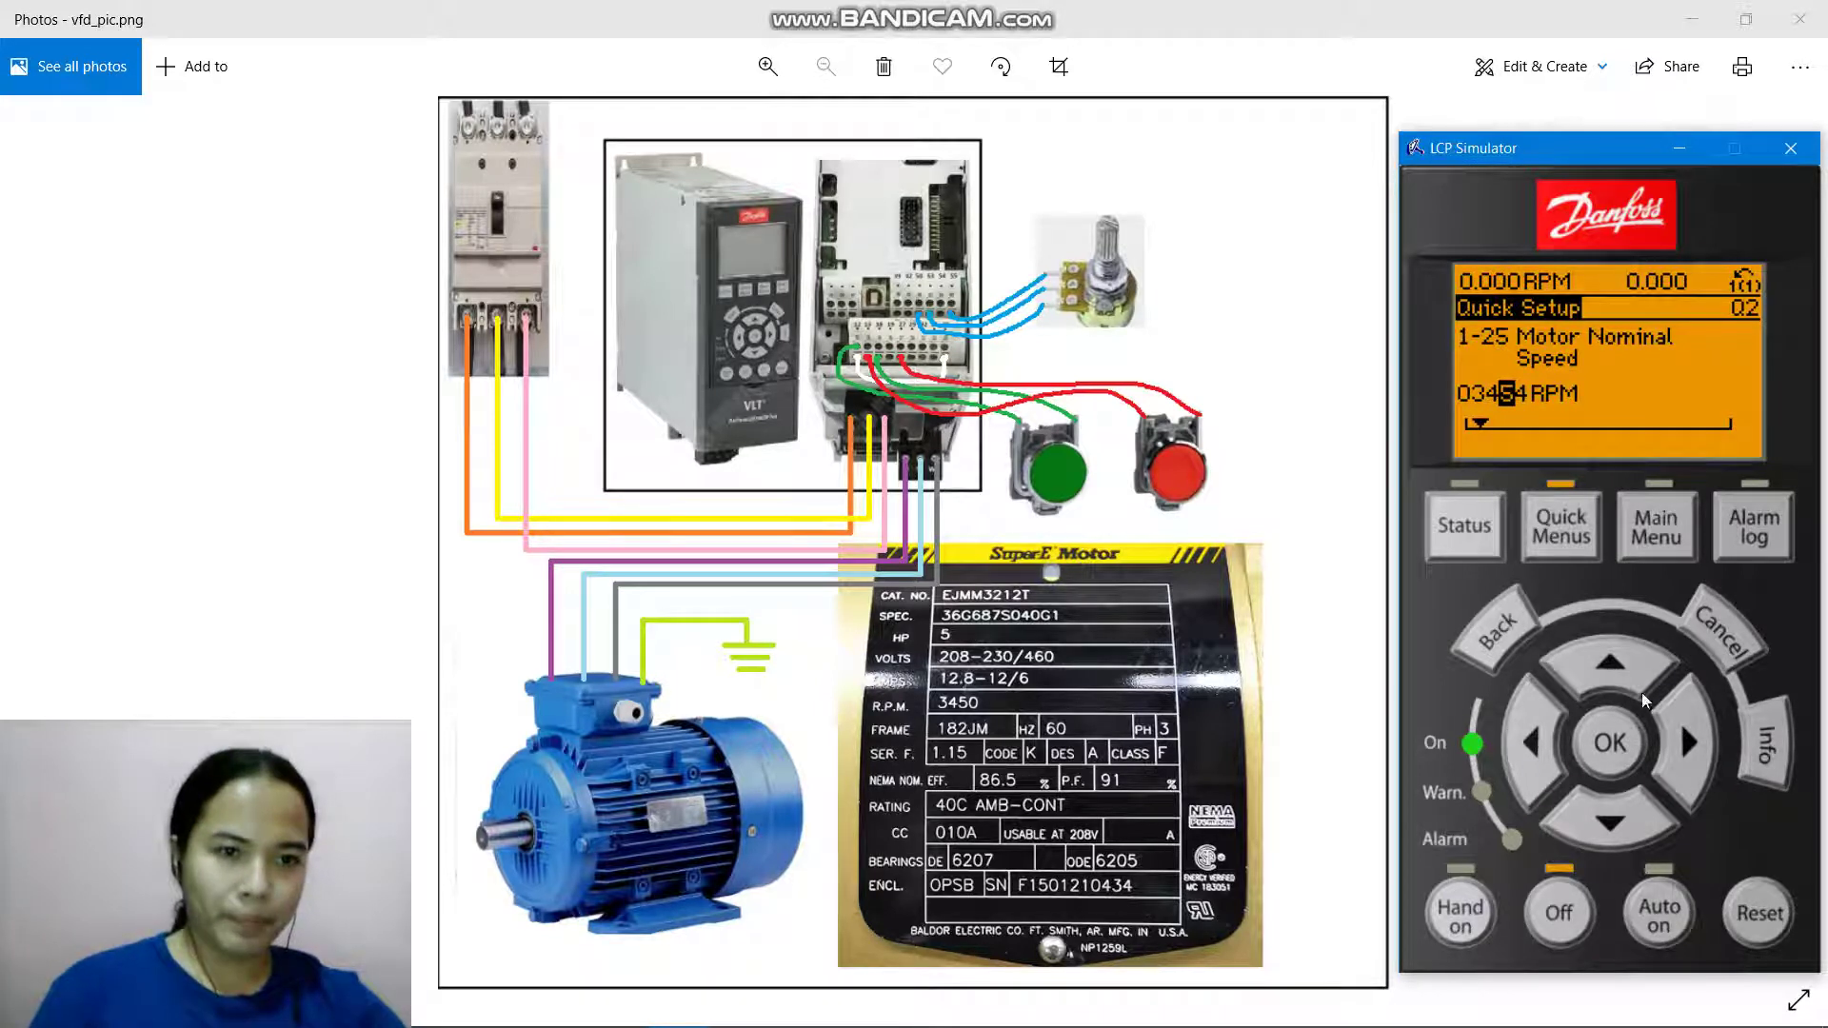
pyautogui.click(1686, 767)
pyautogui.click(1635, 808)
pyautogui.click(1634, 807)
pyautogui.click(1633, 808)
pyautogui.click(1635, 808)
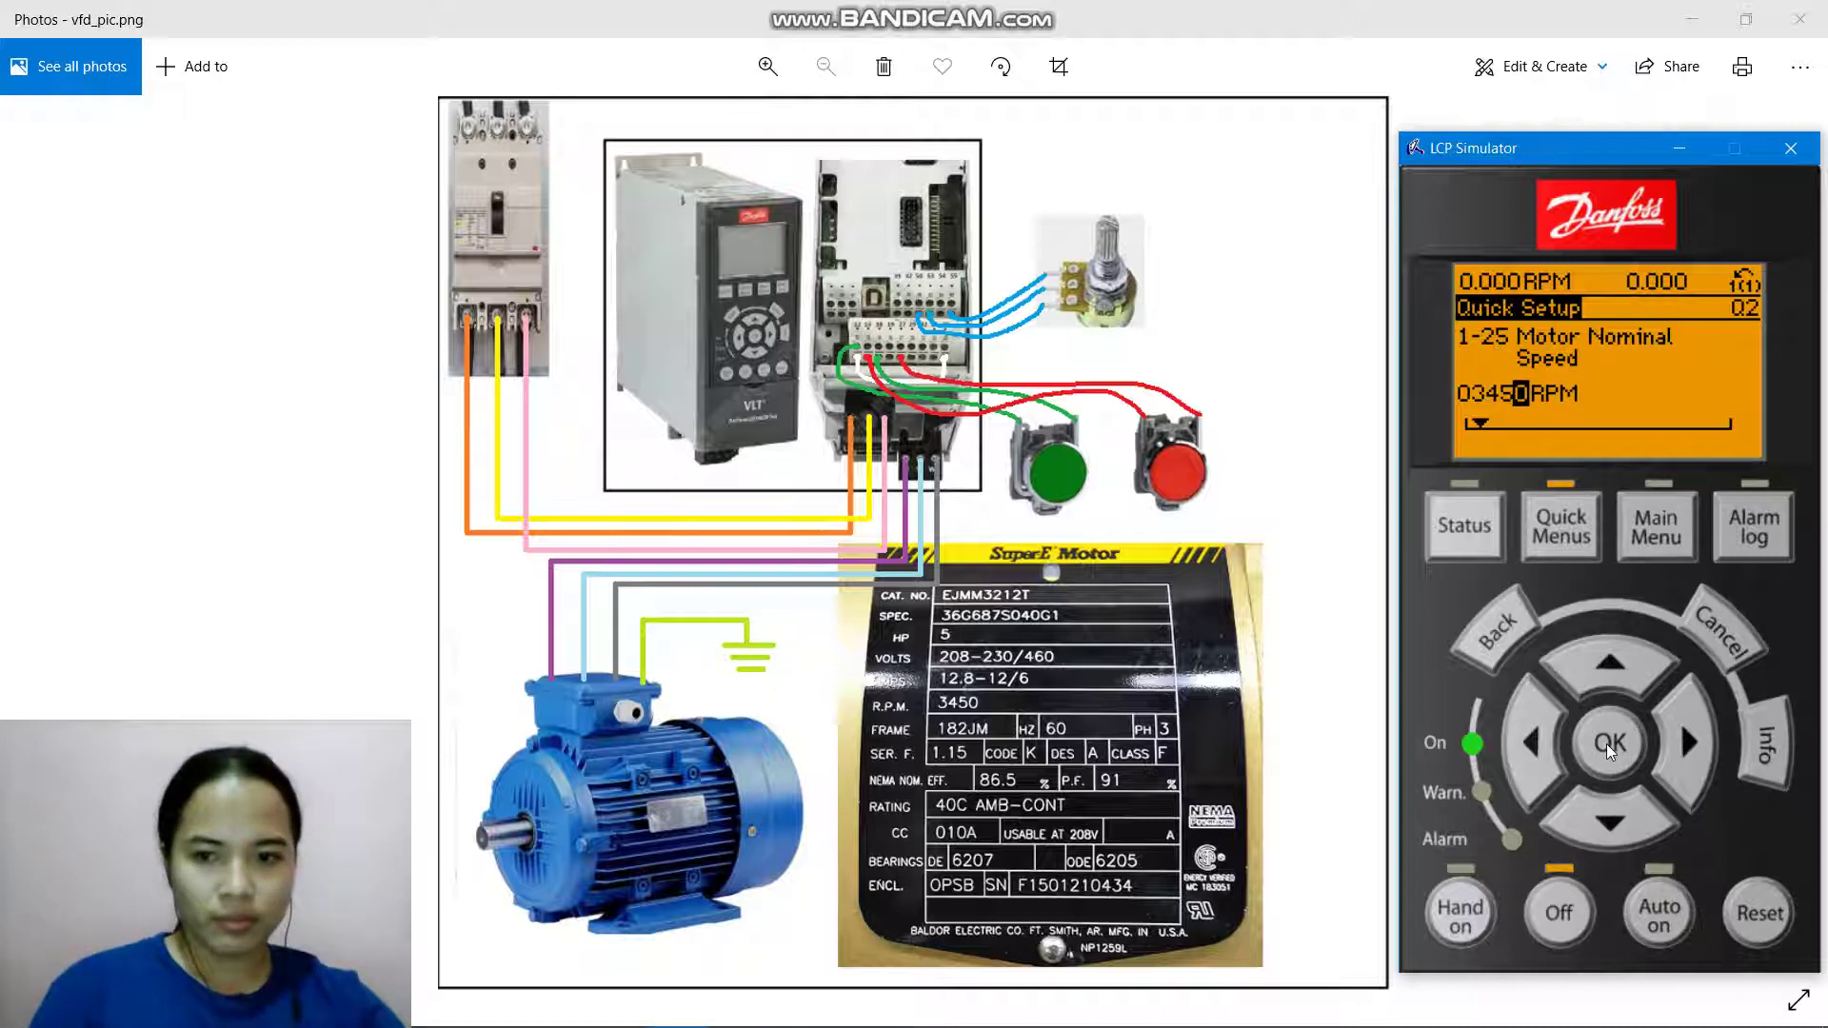
pyautogui.click(1610, 743)
pyautogui.click(1621, 823)
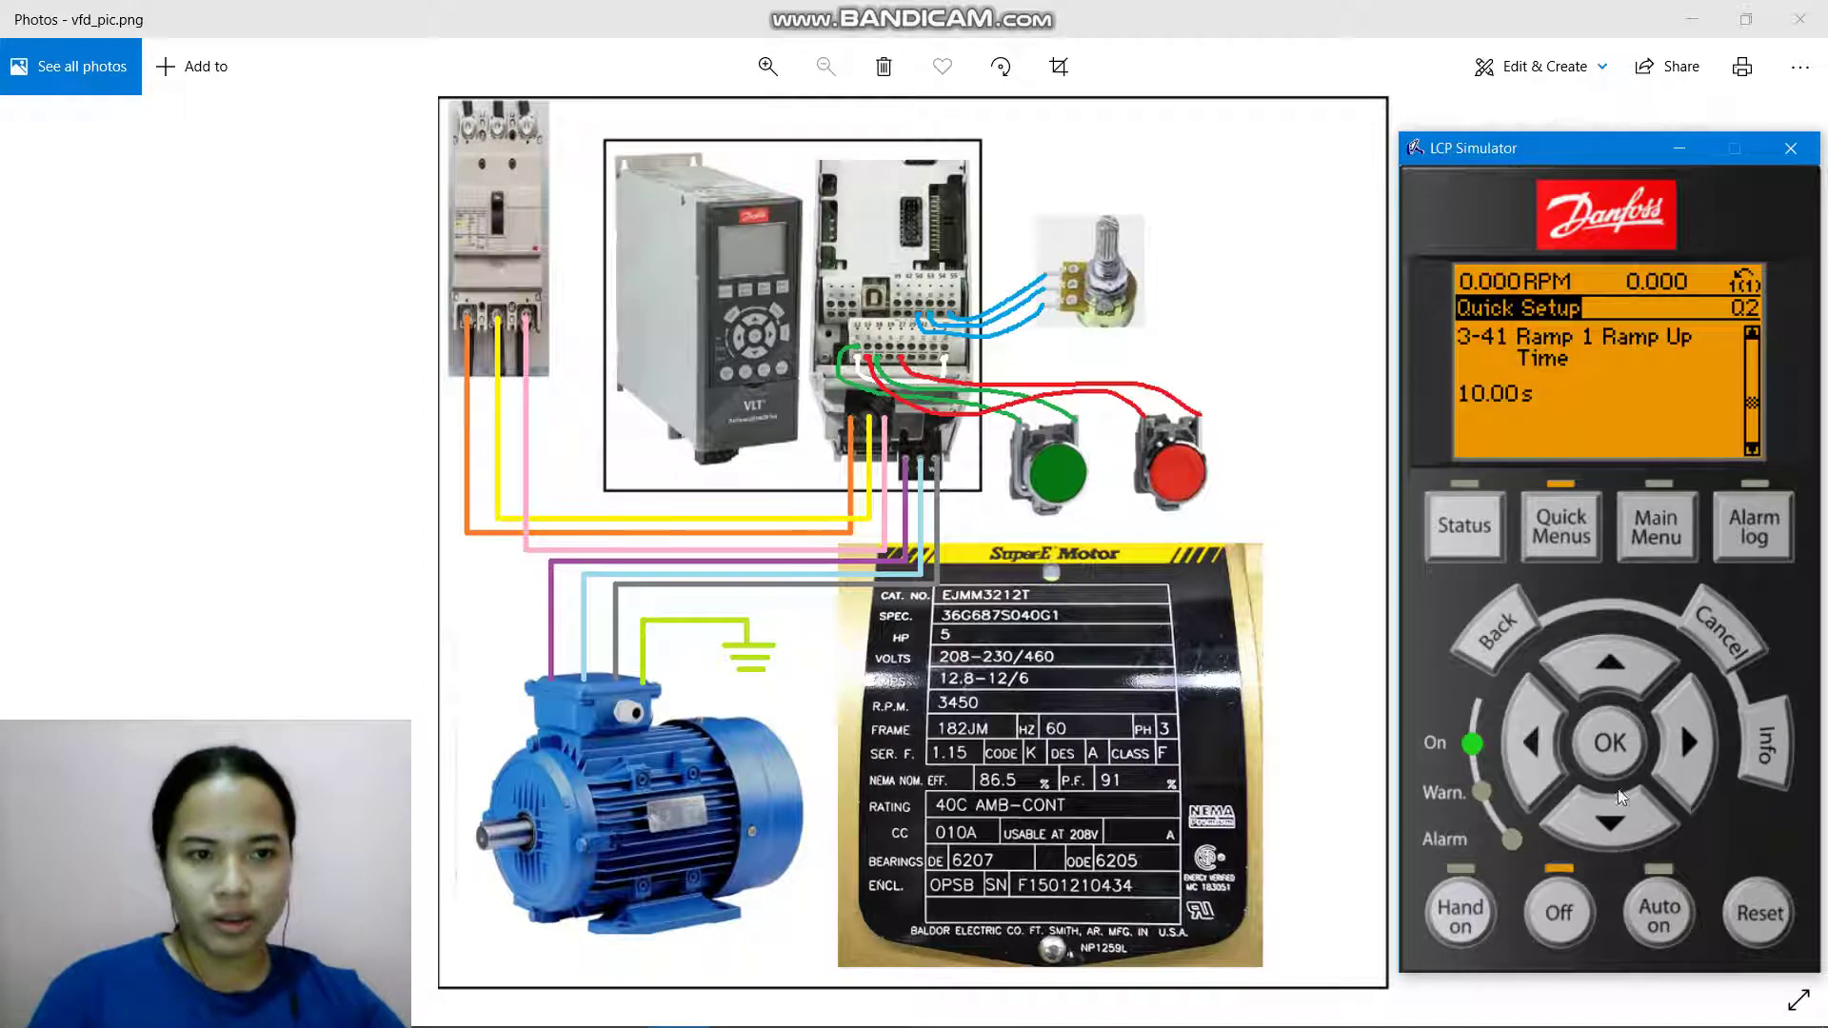
# Set 3-41 Ramp 1 Ramp Up Time to 15.00 s
pyautogui.click(1621, 822)
pyautogui.click(1617, 672)
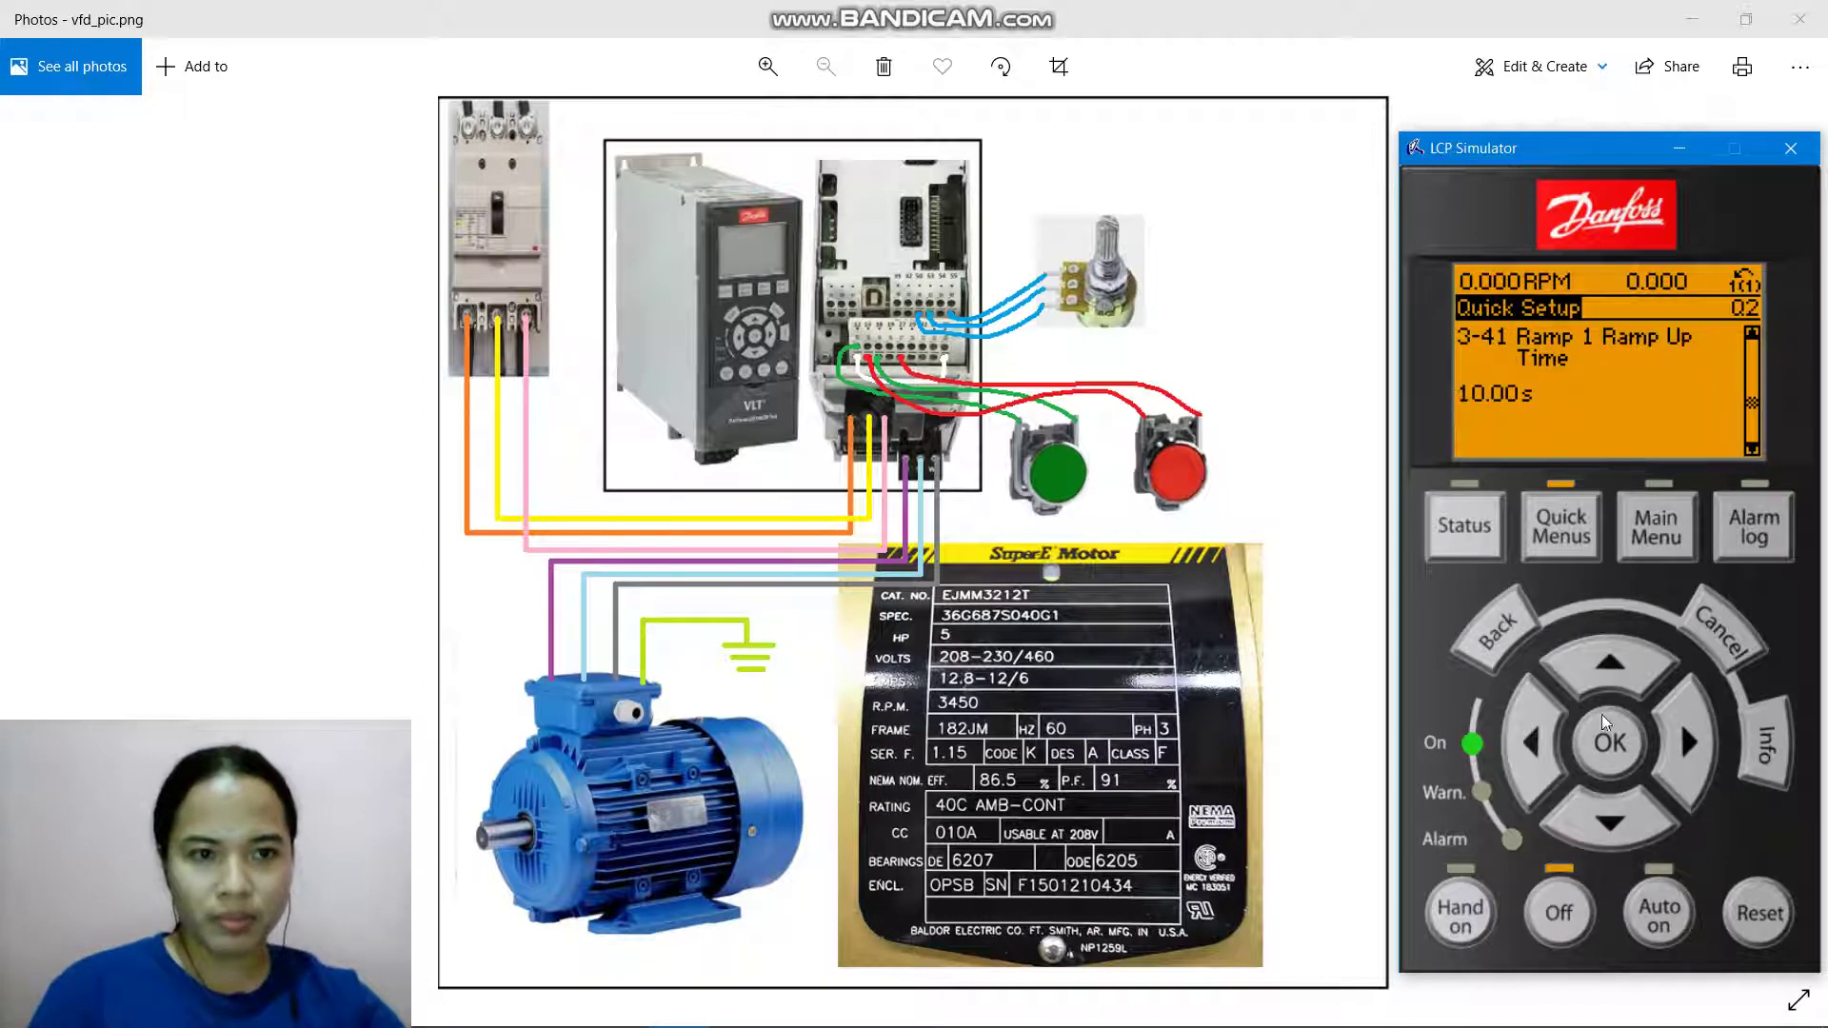
pyautogui.click(1595, 742)
pyautogui.click(1552, 742)
pyautogui.click(1551, 742)
pyautogui.click(1604, 667)
pyautogui.click(1603, 667)
pyautogui.click(1604, 666)
pyautogui.click(1604, 667)
pyautogui.click(1603, 666)
pyautogui.click(1614, 755)
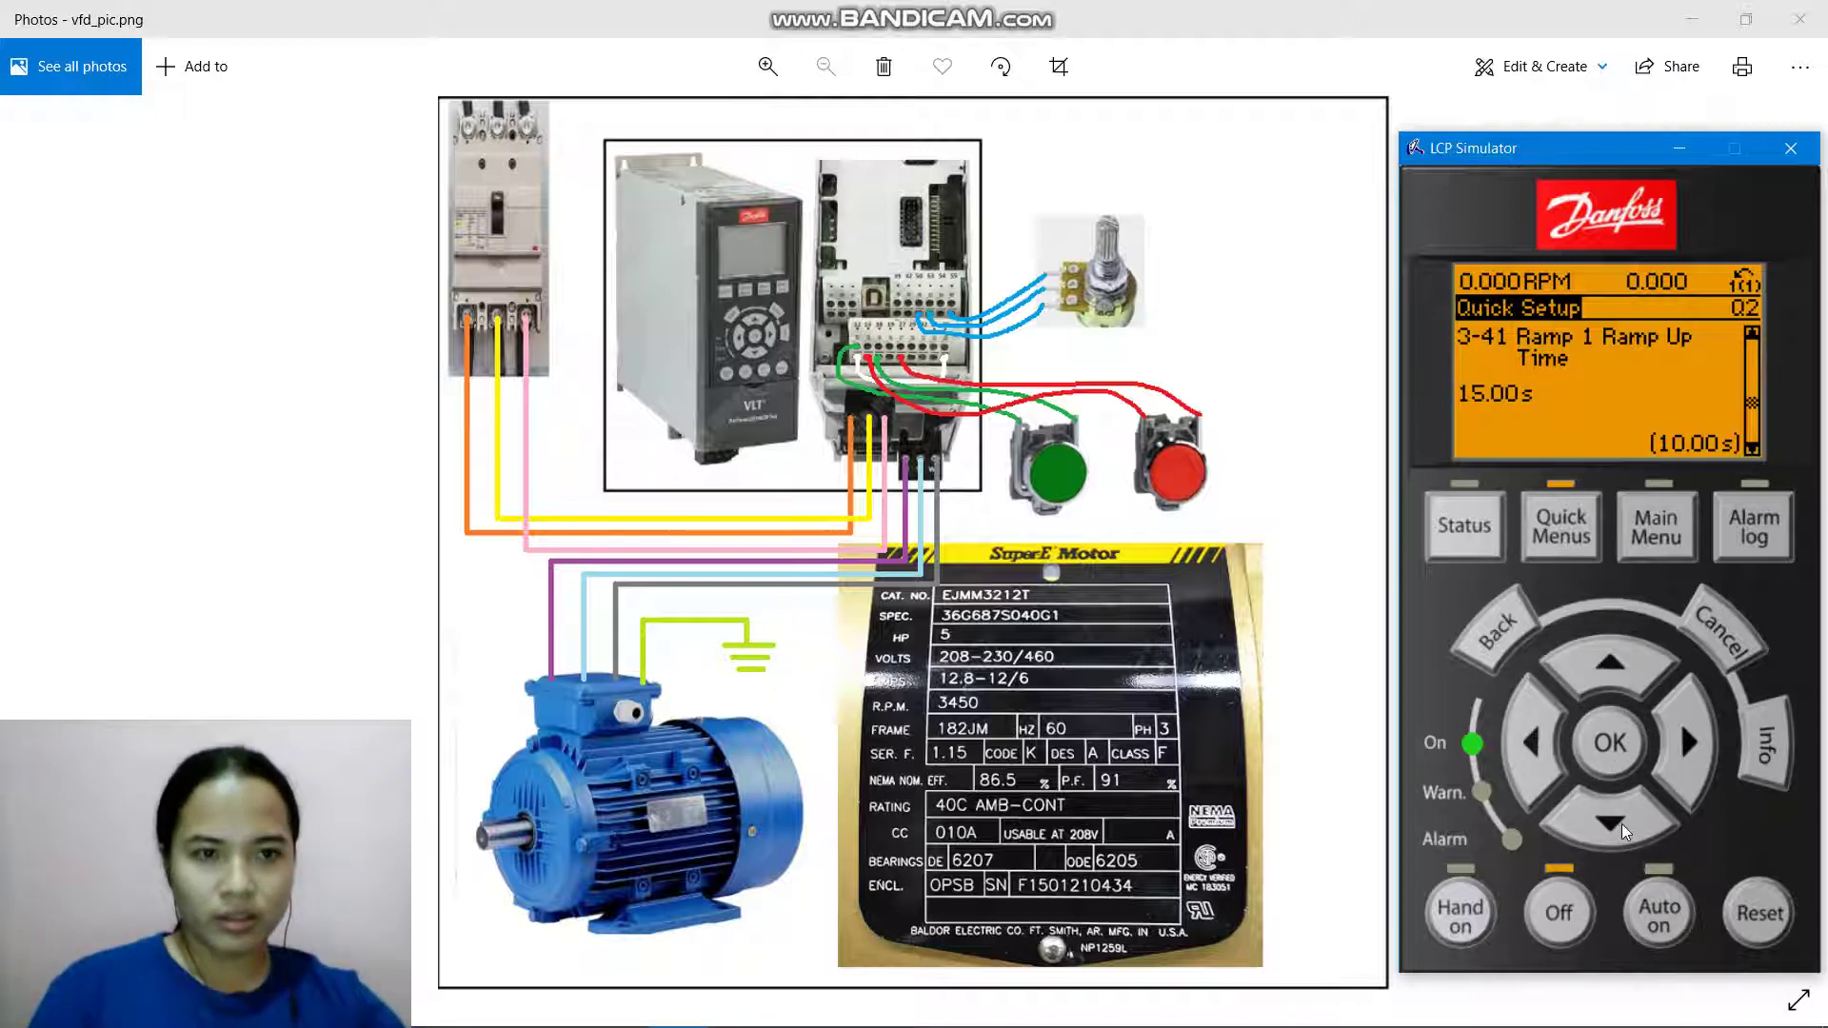
# Set 3-42 Ramp 1 Ramp Down Time to 15.00 s and step to 4-11
pyautogui.click(1621, 825)
pyautogui.click(1604, 668)
pyautogui.click(1617, 822)
pyautogui.click(1587, 740)
pyautogui.click(1526, 742)
pyautogui.click(1527, 741)
pyautogui.click(1527, 741)
pyautogui.click(1604, 662)
pyautogui.click(1606, 824)
pyautogui.click(1652, 764)
pyautogui.click(1615, 684)
pyautogui.click(1616, 684)
pyautogui.click(1614, 685)
pyautogui.click(1615, 684)
pyautogui.click(1615, 684)
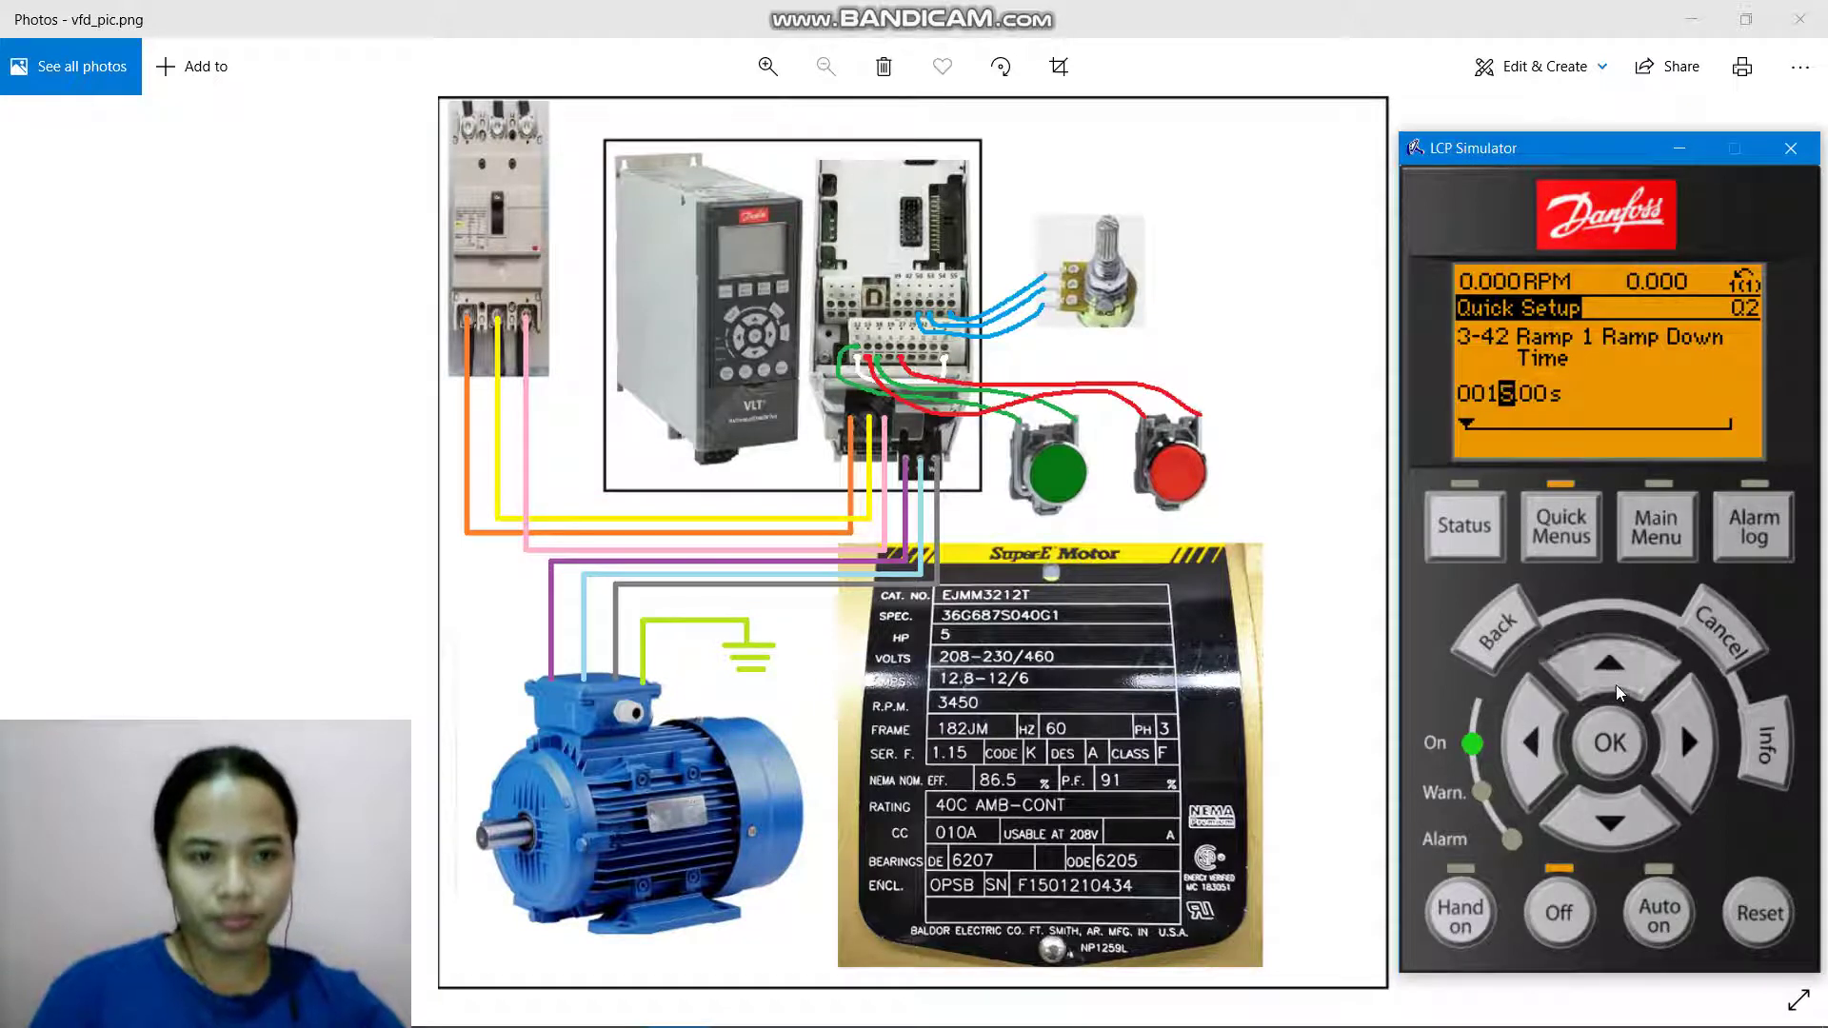
pyautogui.click(1619, 747)
pyautogui.click(1628, 809)
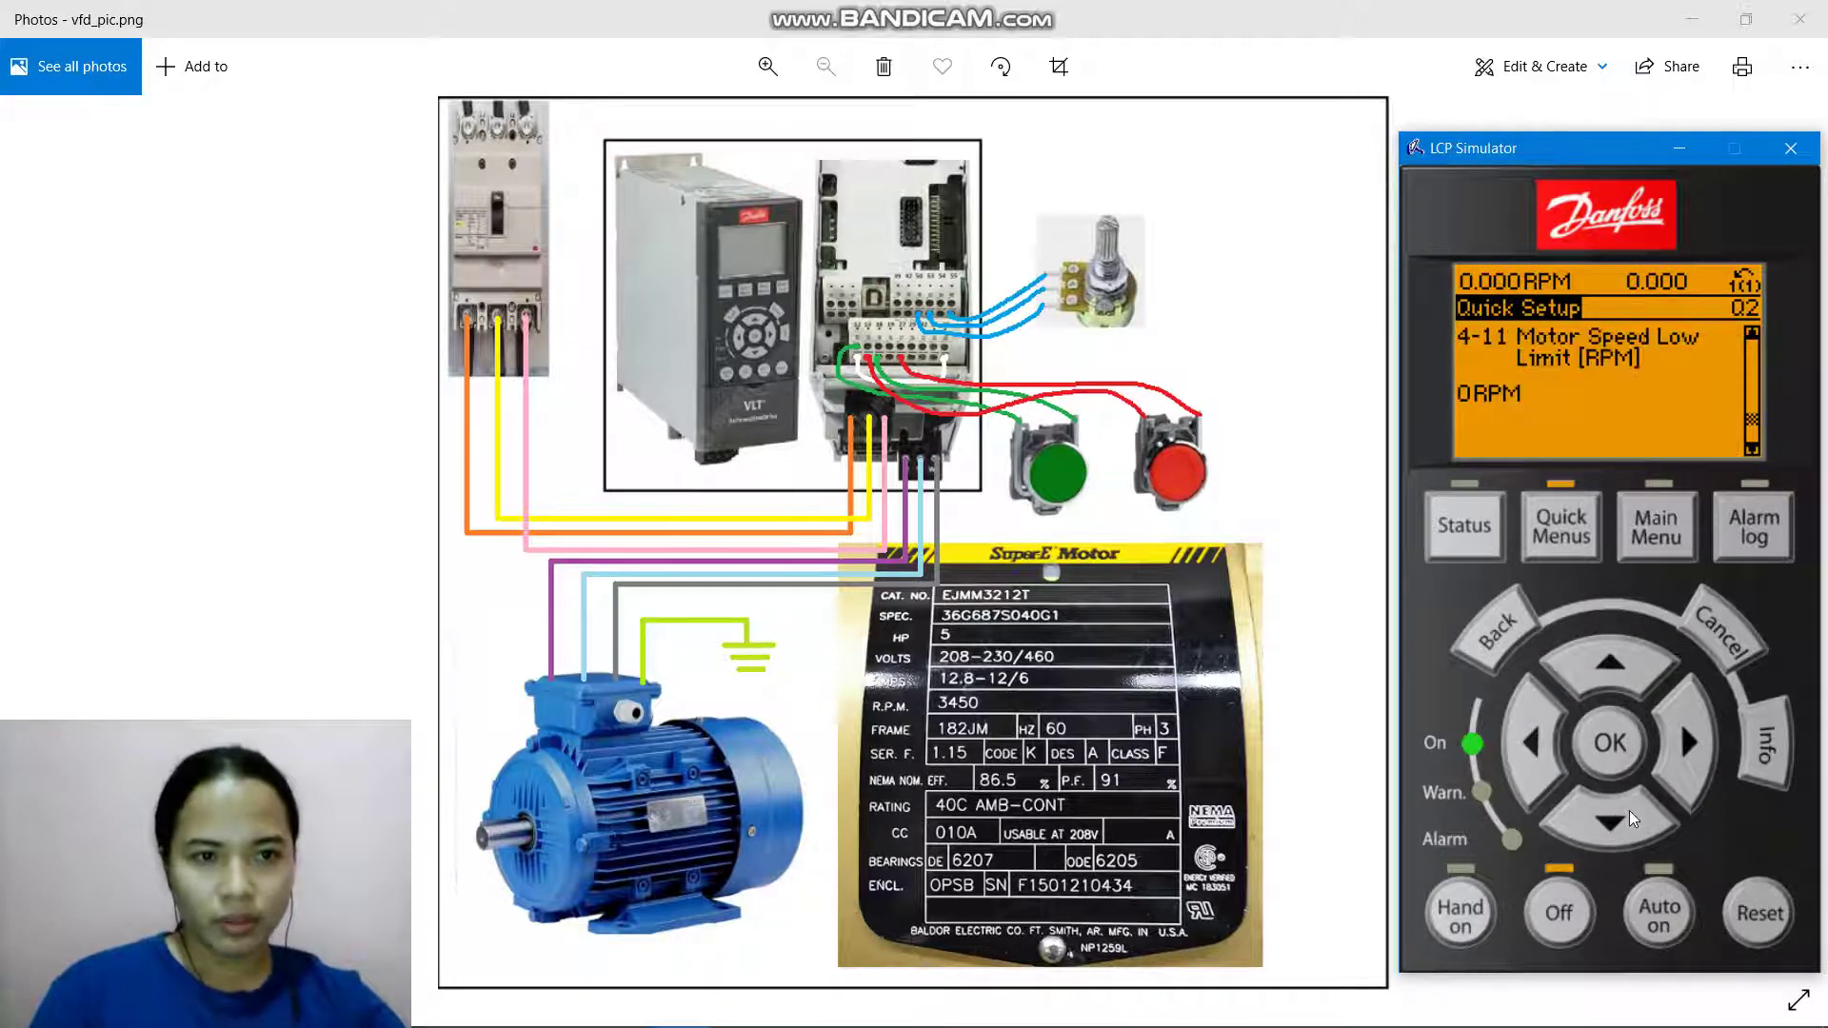